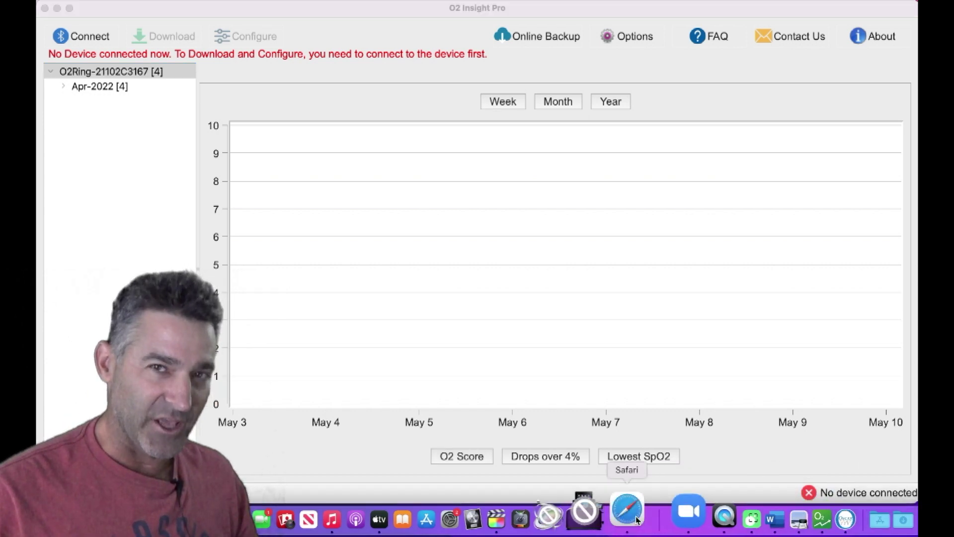
Bring up CPAPsupplies.com in Safari and browse the Parts category page
left_click(636, 518)
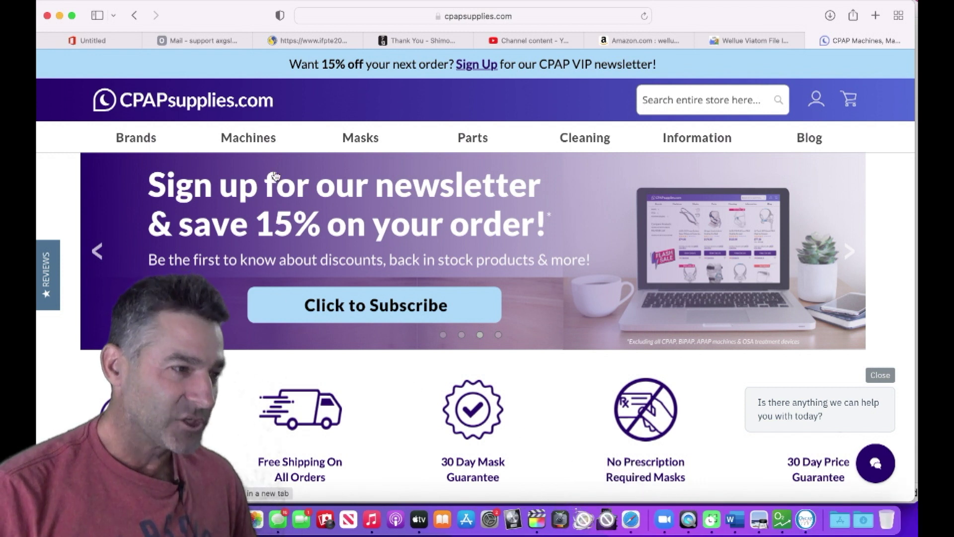
left_click_drag(321, 63, 669, 60)
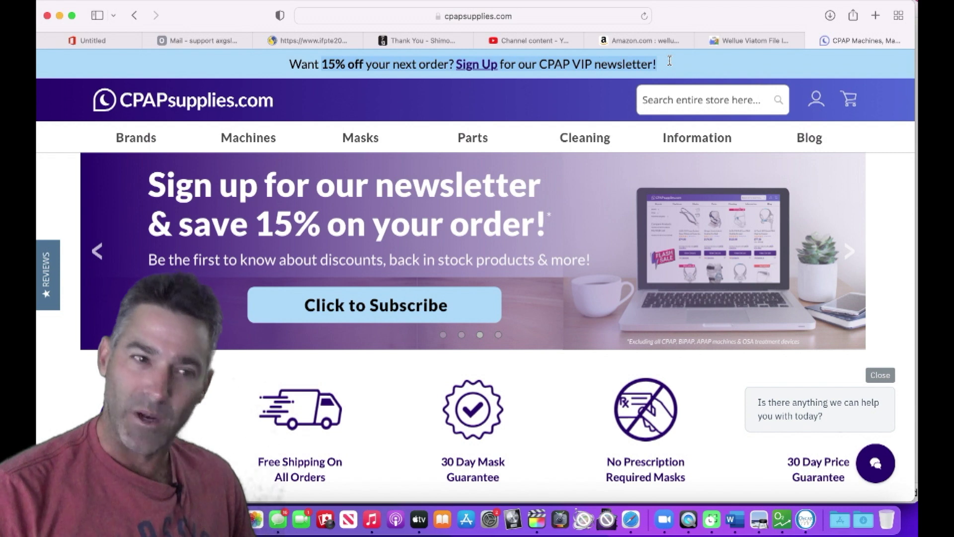
left_click(572, 61)
mouse_move(494, 128)
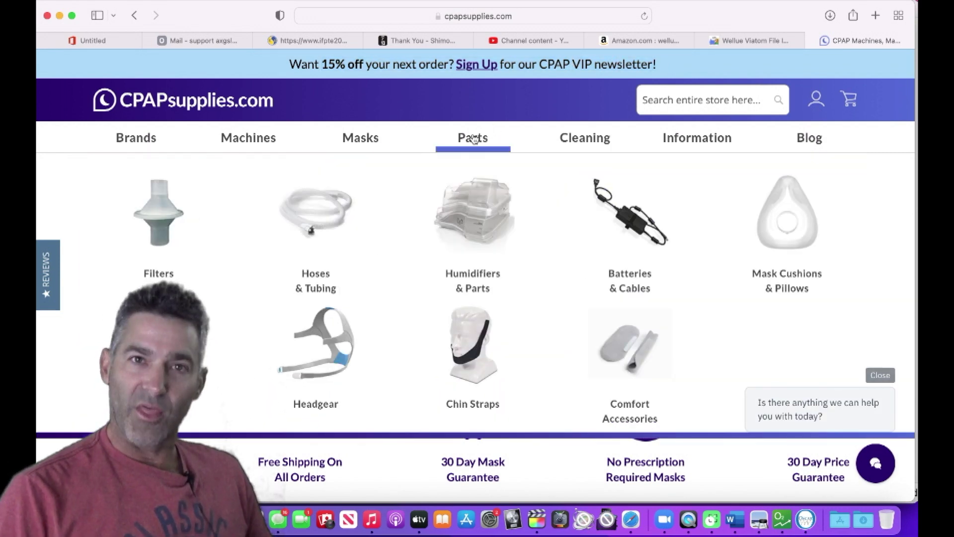
left_click(475, 139)
scroll(476, 144, "down", 6)
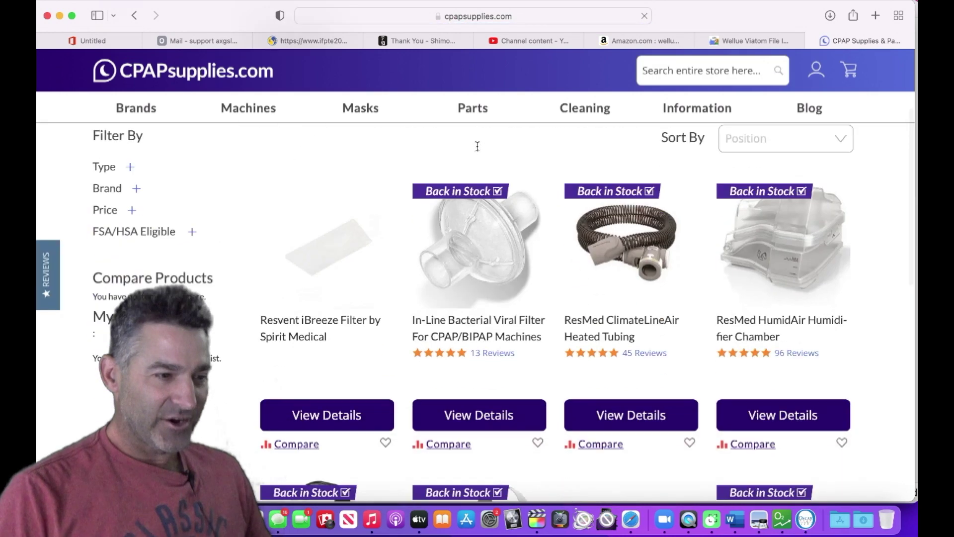
scroll(478, 146, "down", 10)
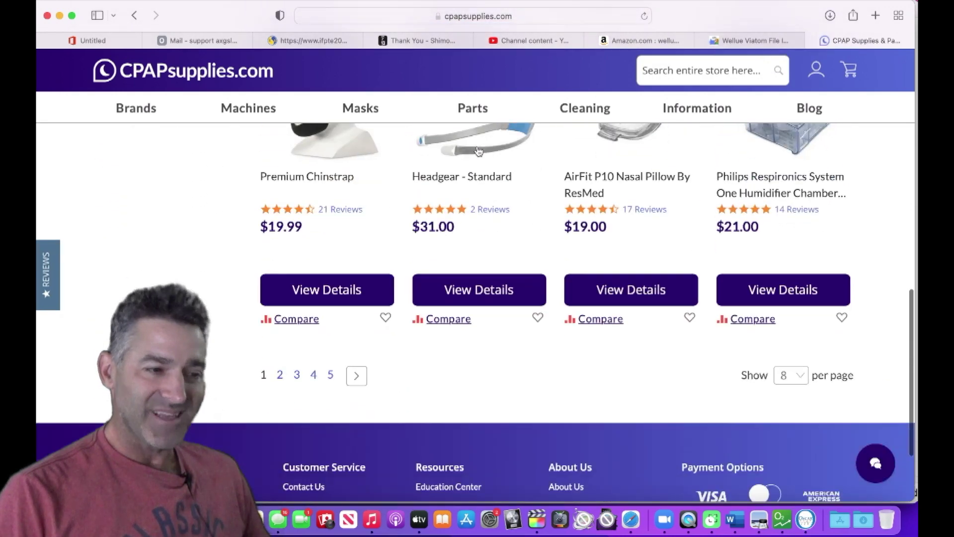
scroll(478, 151, "up", 12)
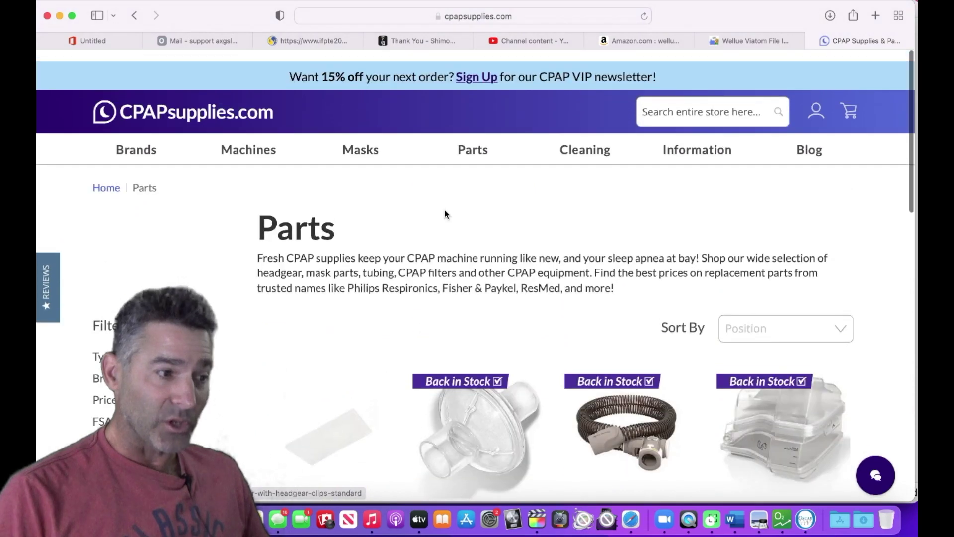
scroll(445, 214, "down", 1)
Open the CPAPology Sleep Noodle from Comfort Accessories page 2 and choose size Medium
mouse_move(473, 140)
left_click(629, 343)
scroll(607, 298, "down", 10)
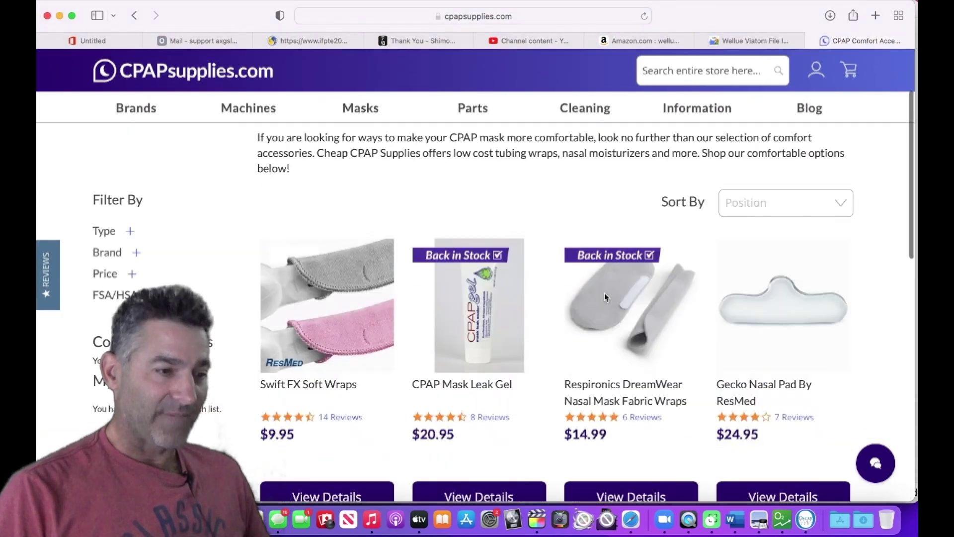
scroll(605, 298, "down", 6)
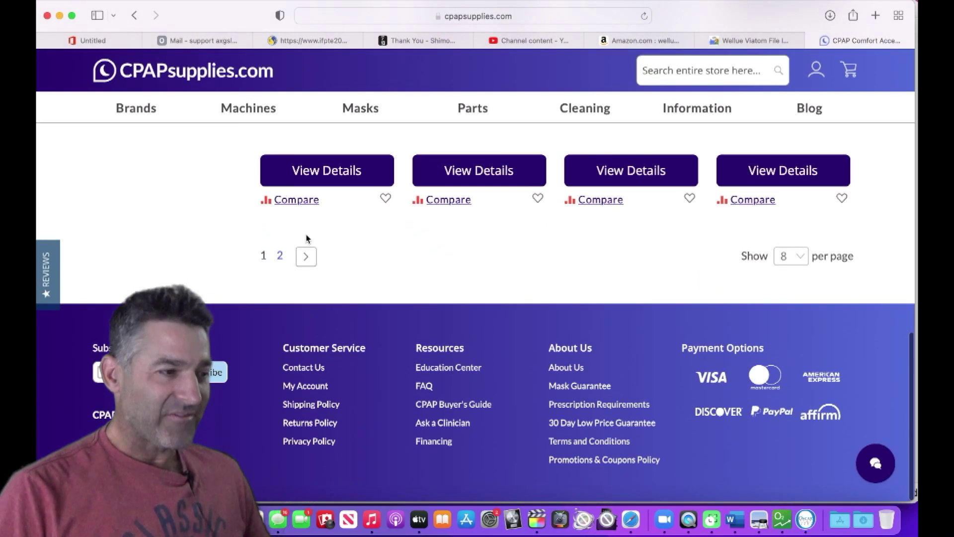
left_click(282, 256)
scroll(716, 189, "down", 4)
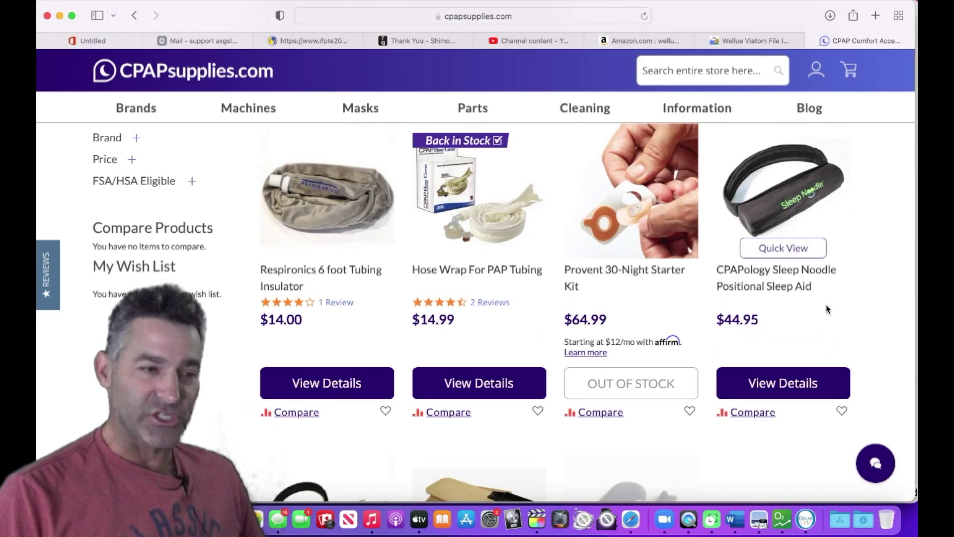
left_click(791, 383)
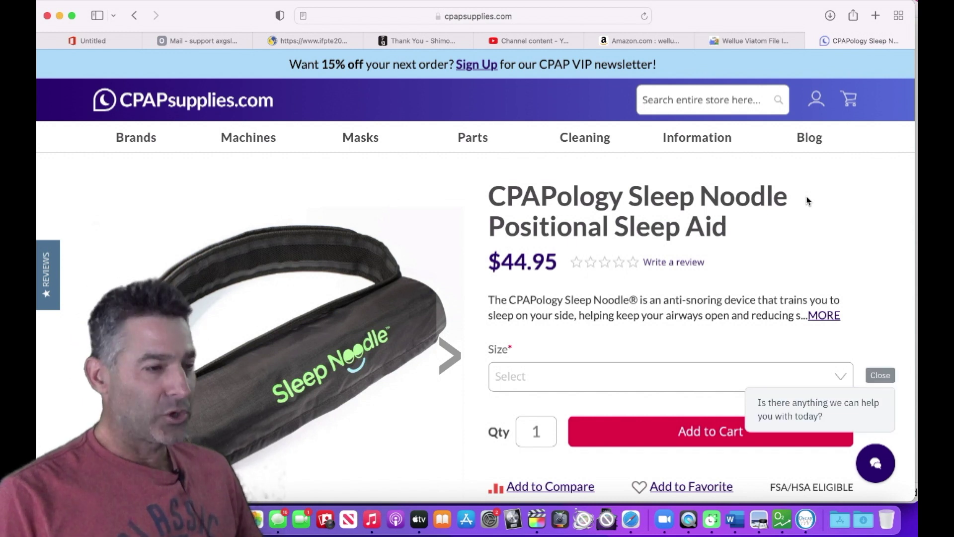
left_click(527, 376)
left_click(531, 409)
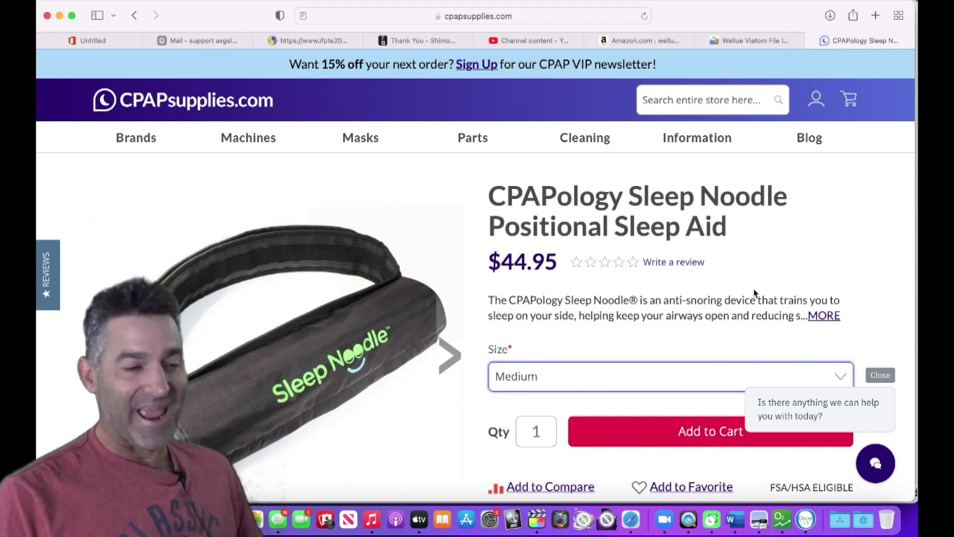
Add the Medium Sleep Noodle to the cart and go to the shopping cart
left_click(814, 253)
scroll(814, 254, "down", 5)
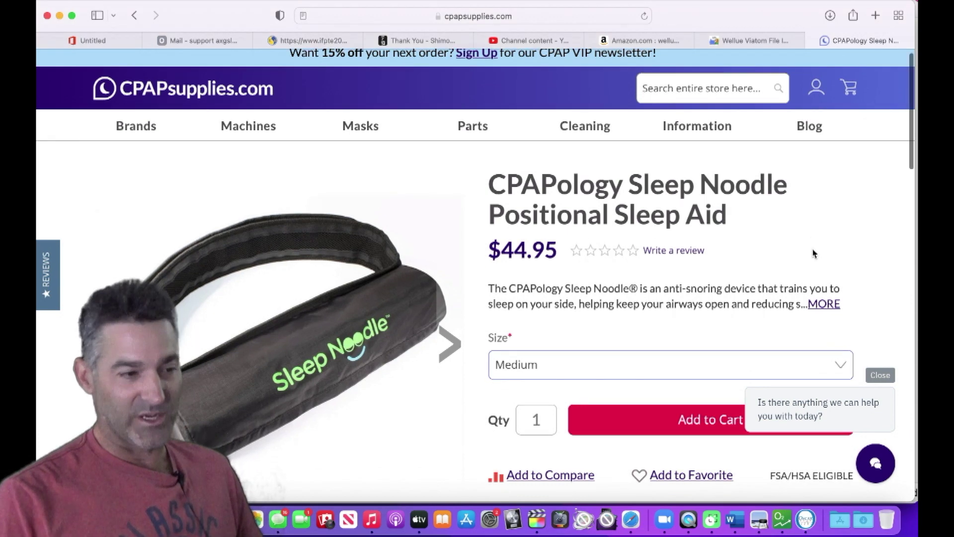
scroll(814, 254, "up", 3)
left_click(736, 309)
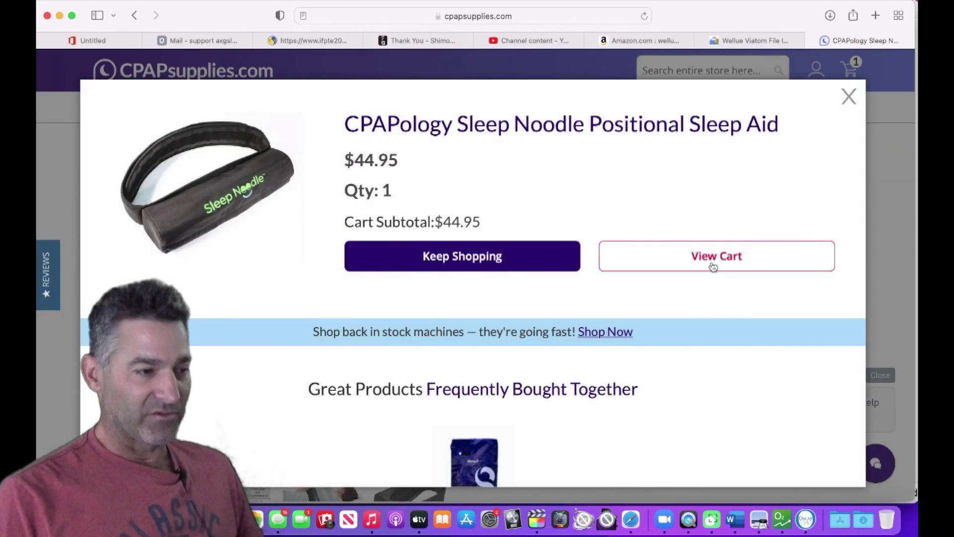
left_click(712, 266)
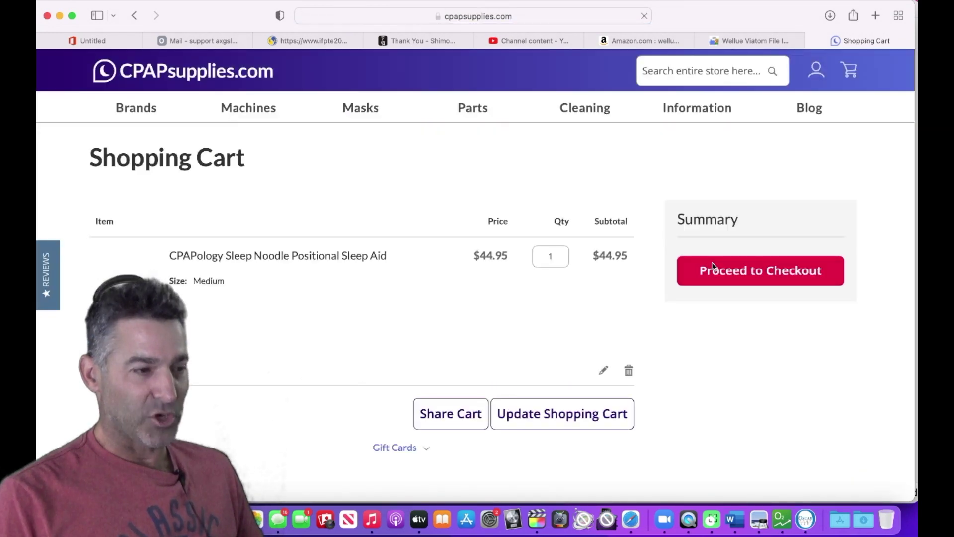
Enter discount code LEFTY29 and apply it to the order
scroll(187, 239, "down", 6)
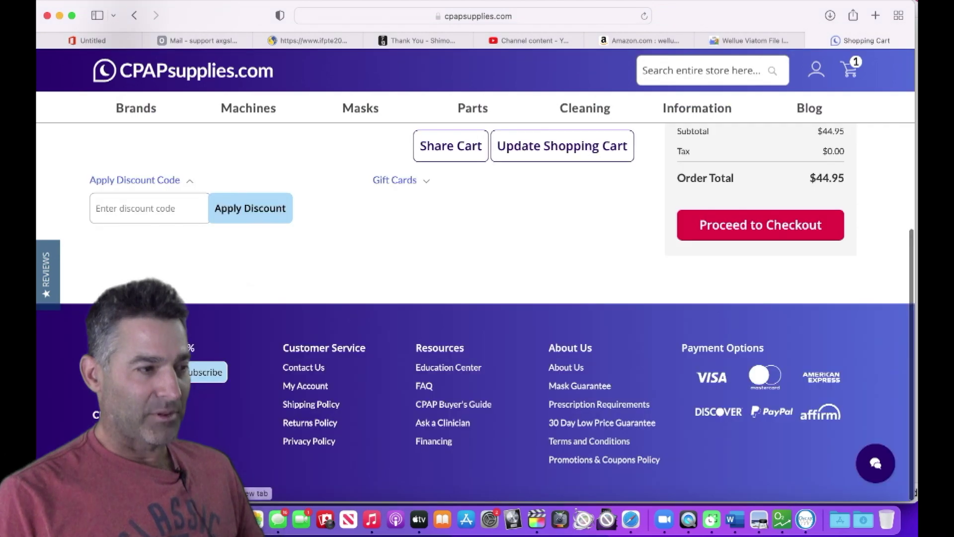
left_click(167, 208)
scroll(171, 219, "up", 3)
scroll(174, 231, "up", 2)
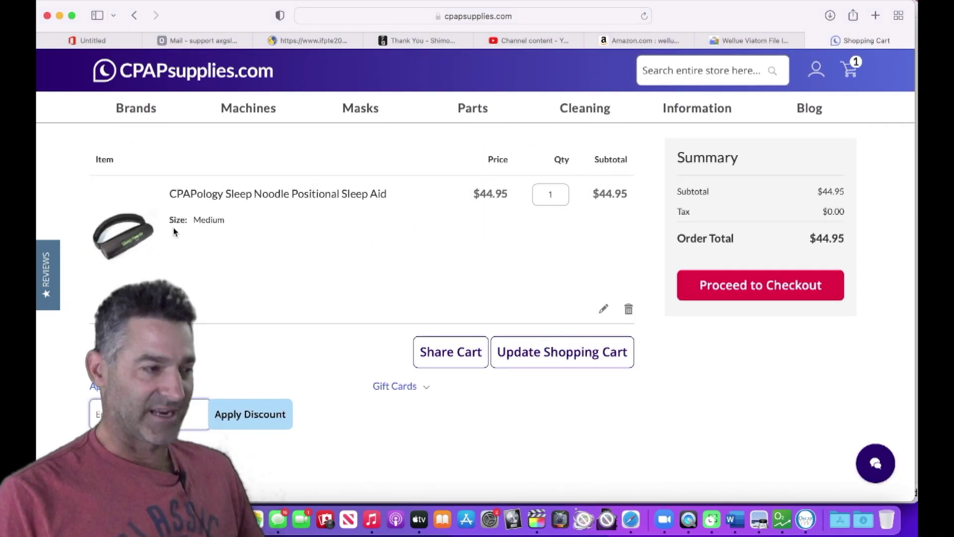
type("LEFTY2")
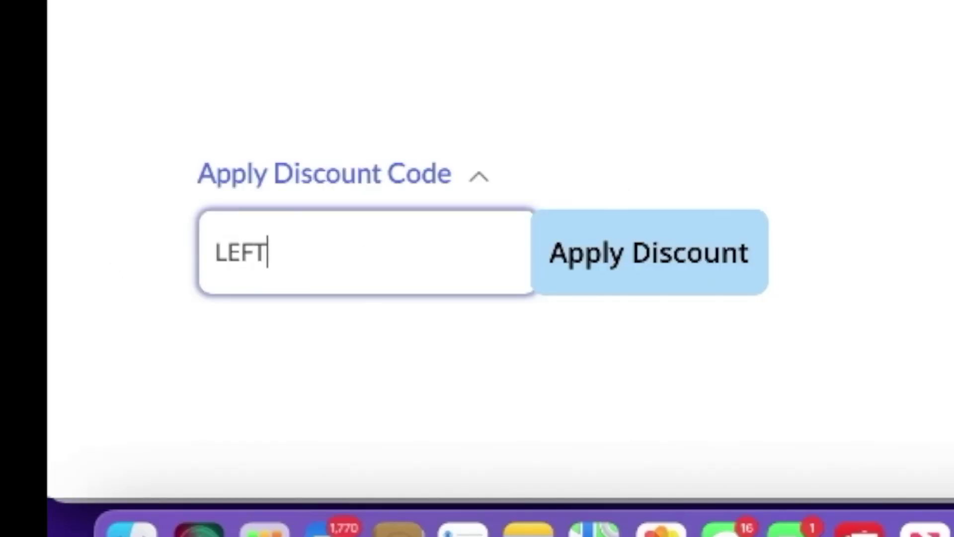
type("9")
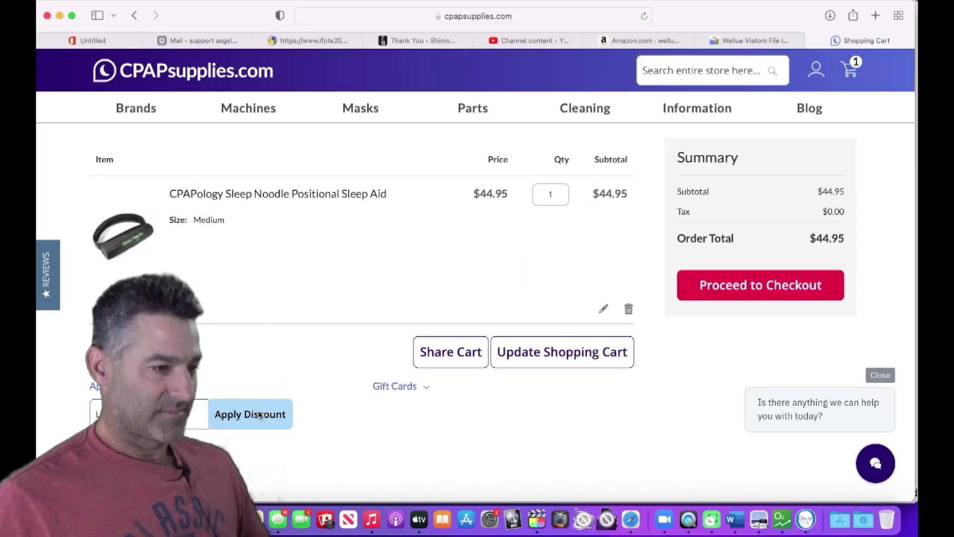
left_click(675, 252)
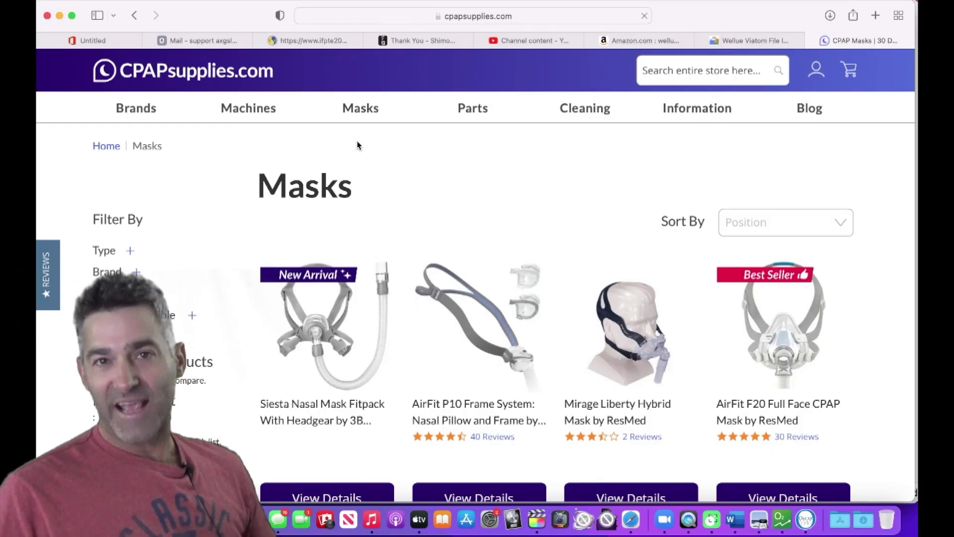
scroll(357, 144, "down", 3)
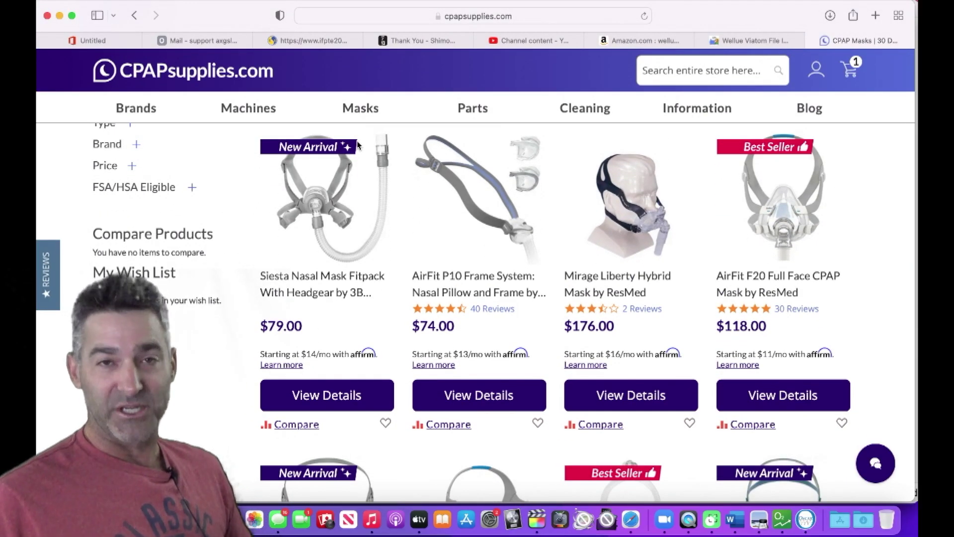
scroll(357, 145, "up", 4)
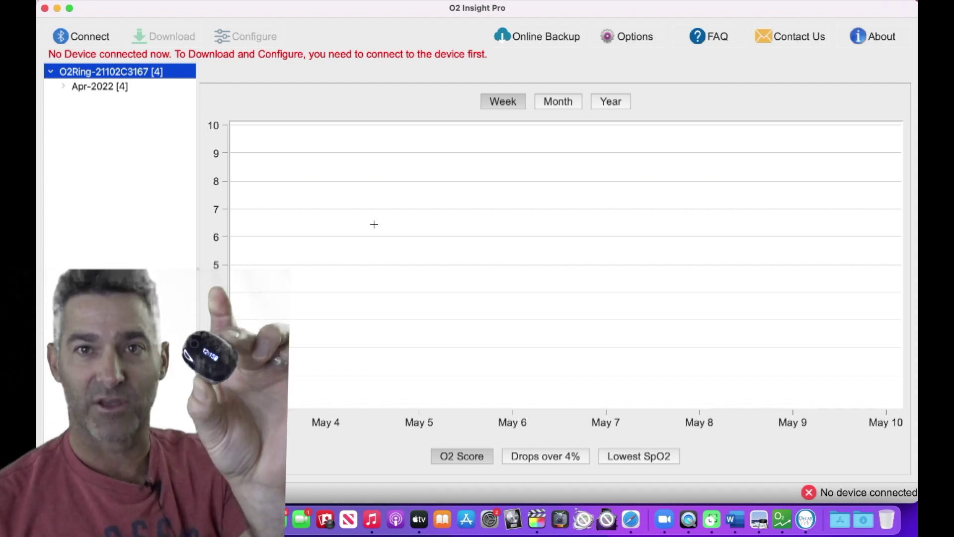
Dismiss the connection tips, rescan for devices and connect to O2Ring 3167
left_click(94, 39)
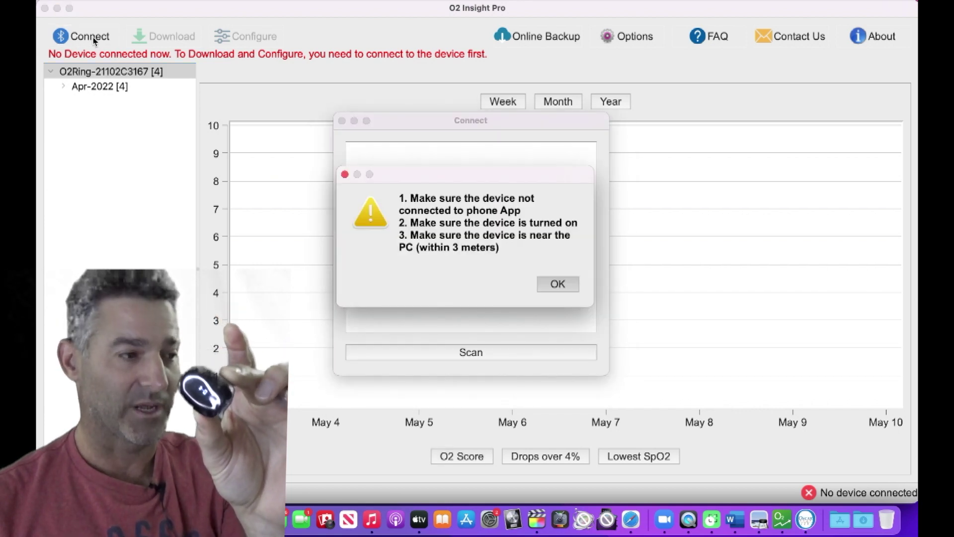
left_click(552, 289)
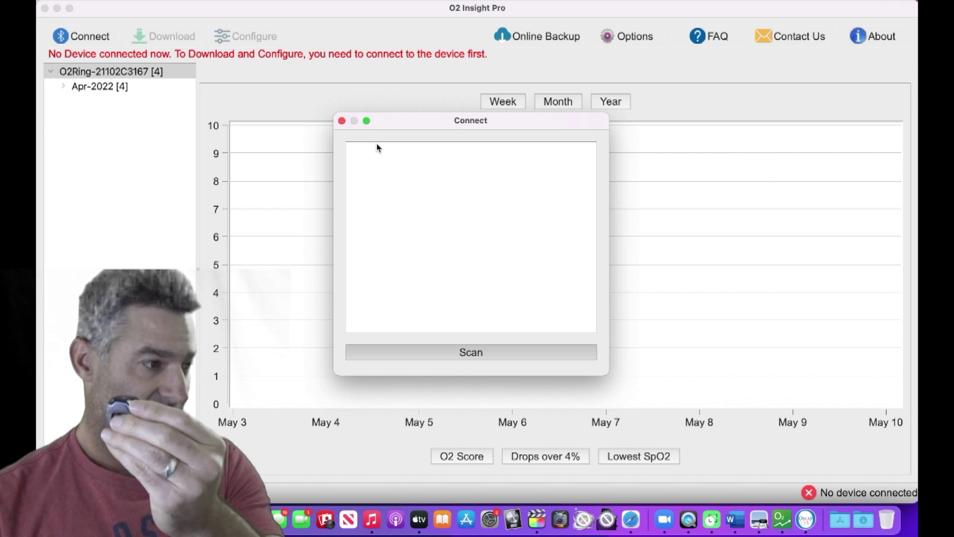
left_click(342, 121)
left_click(83, 40)
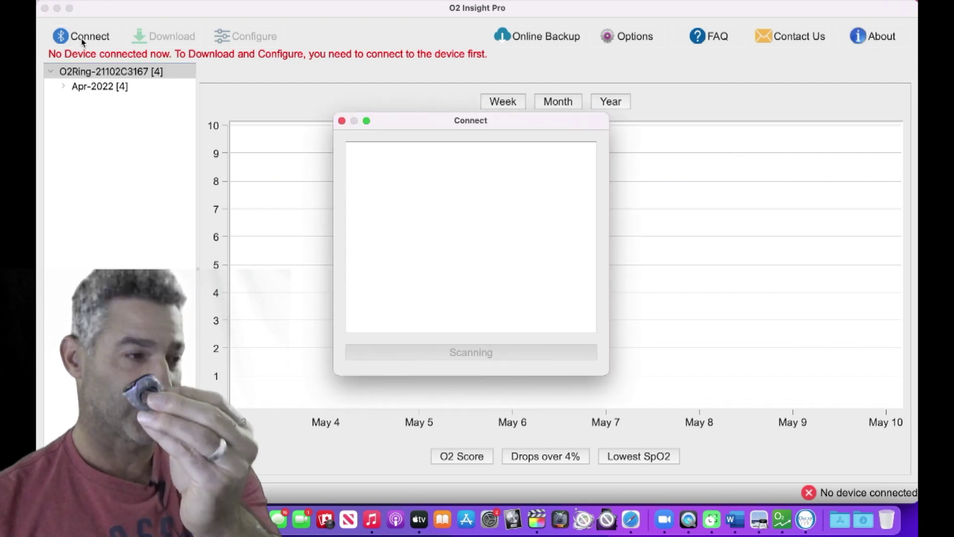
left_click(418, 180)
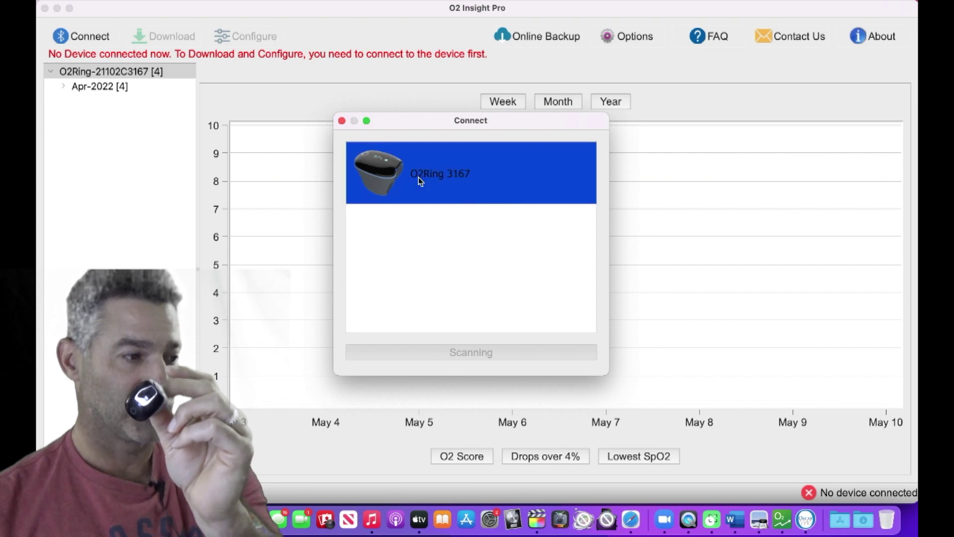
left_click(568, 174)
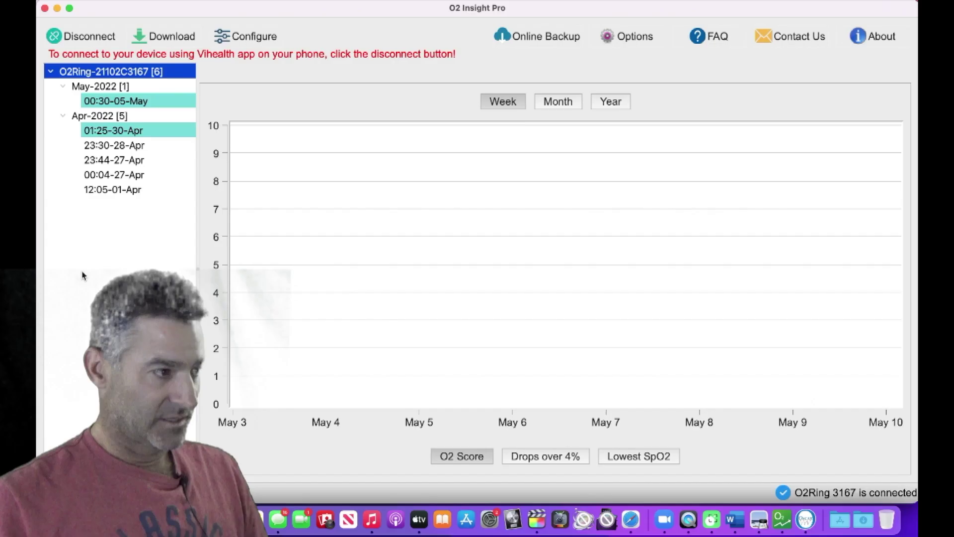
Open the 00:30-05-May Sleep Report and scroll through all three pages of charts
left_click(120, 102)
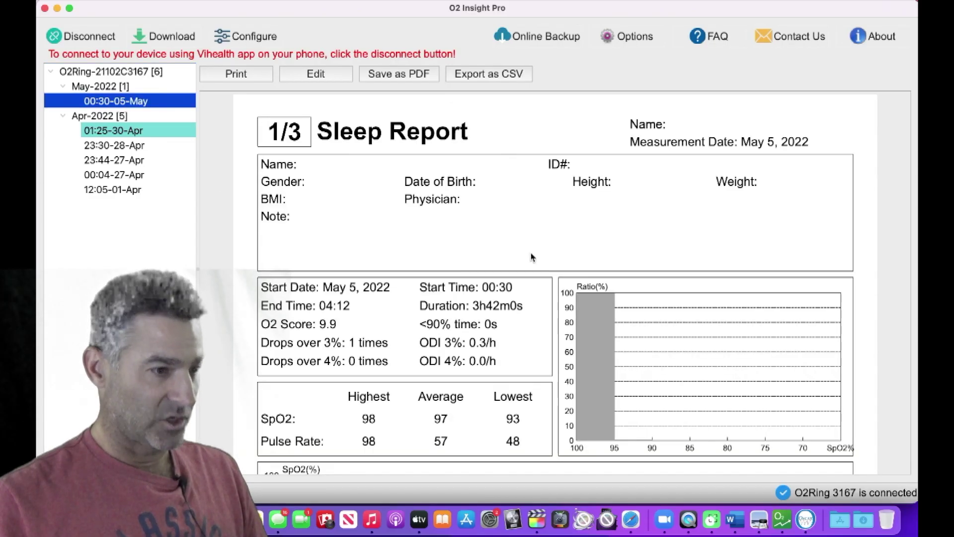
scroll(535, 257, "down", 3)
scroll(535, 257, "down", 6)
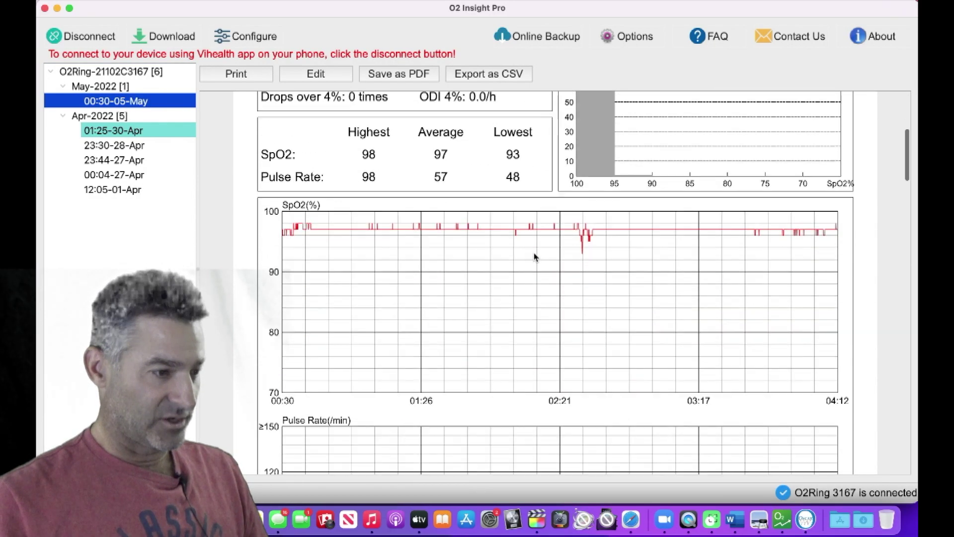
scroll(535, 257, "down", 5)
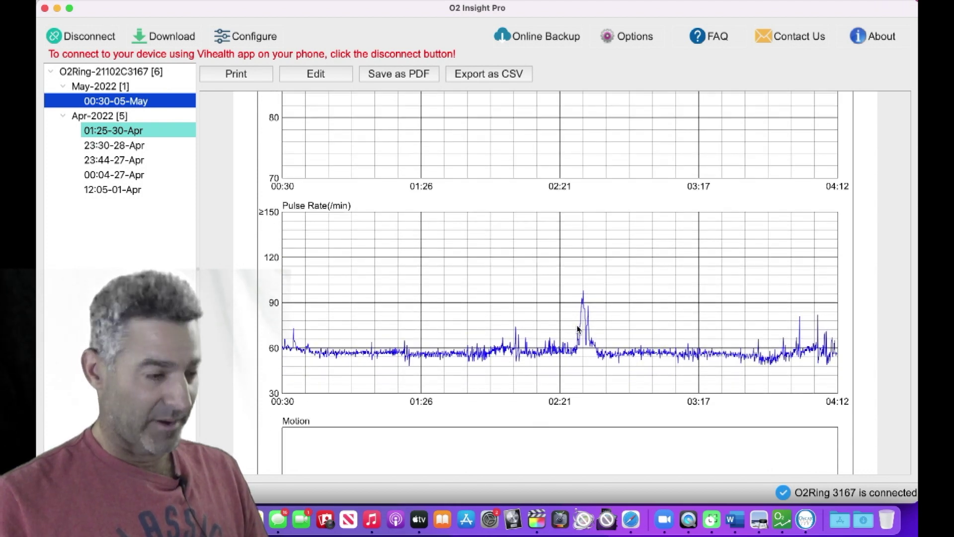
scroll(583, 334, "down", 10)
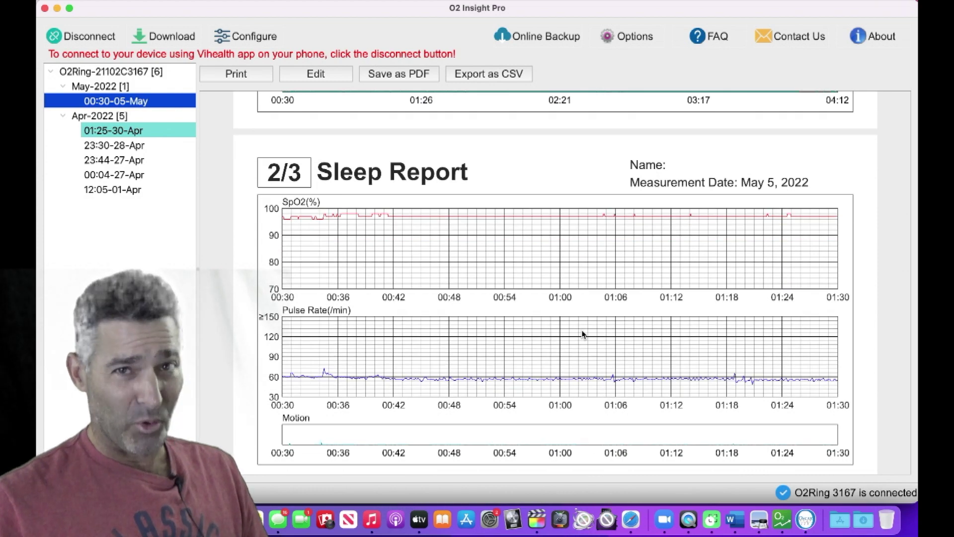
scroll(583, 334, "down", 10)
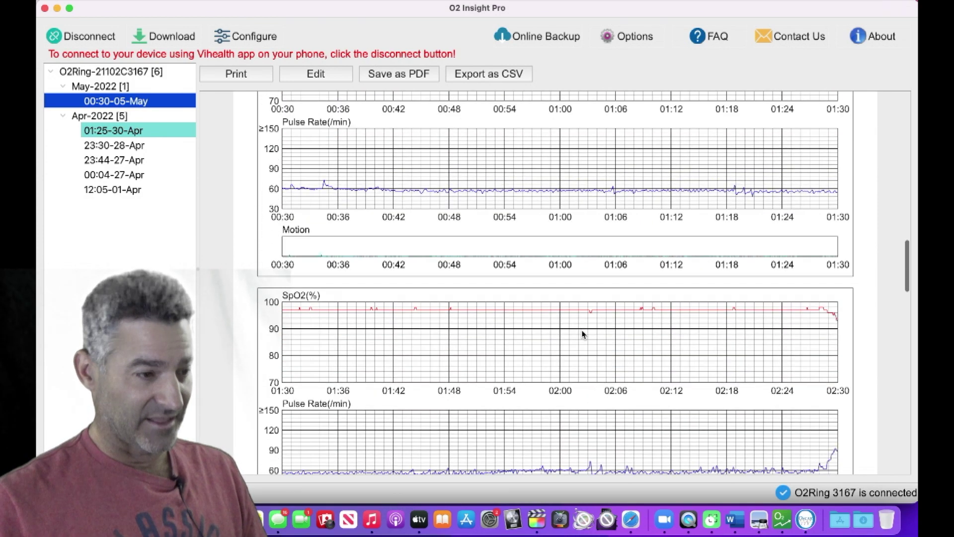
scroll(583, 334, "down", 10)
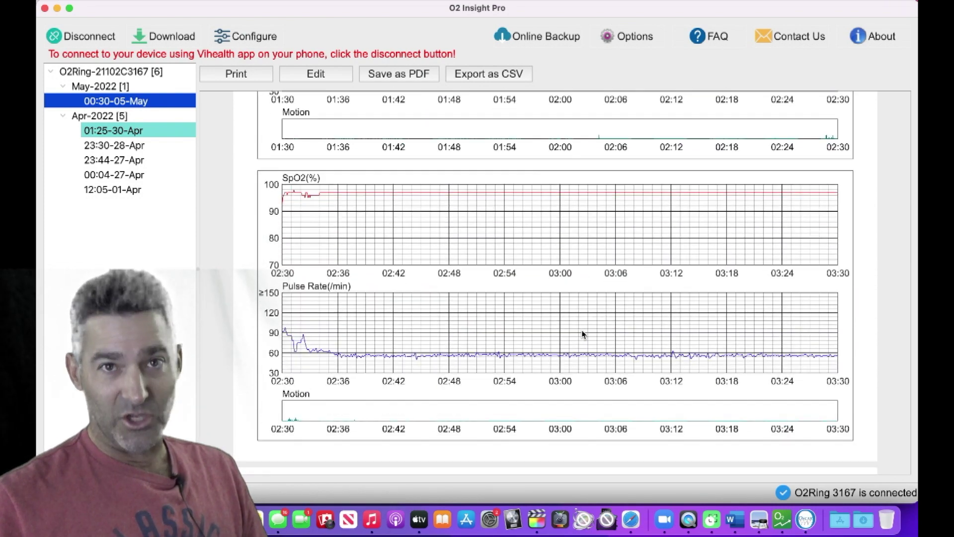
scroll(584, 334, "down", 10)
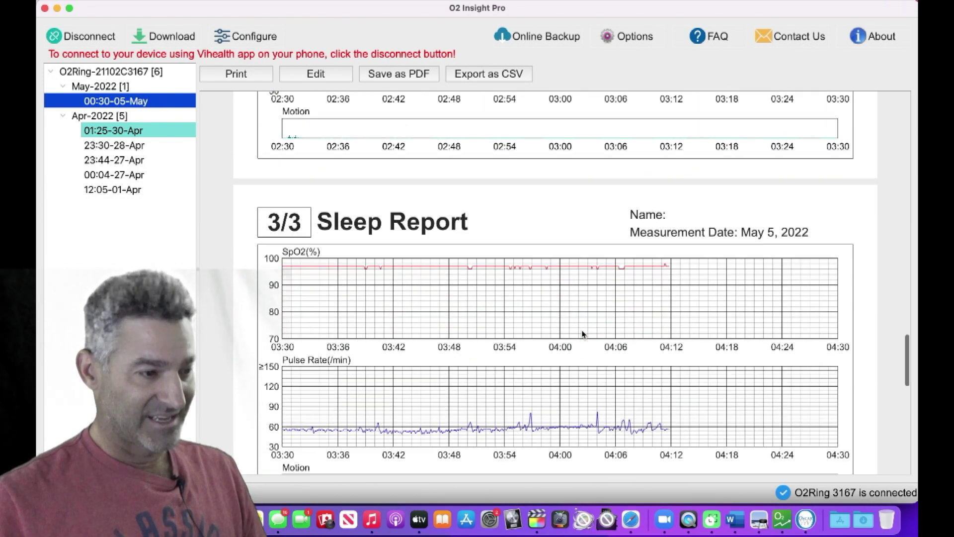
scroll(584, 335, "down", 4)
scroll(584, 334, "up", 20)
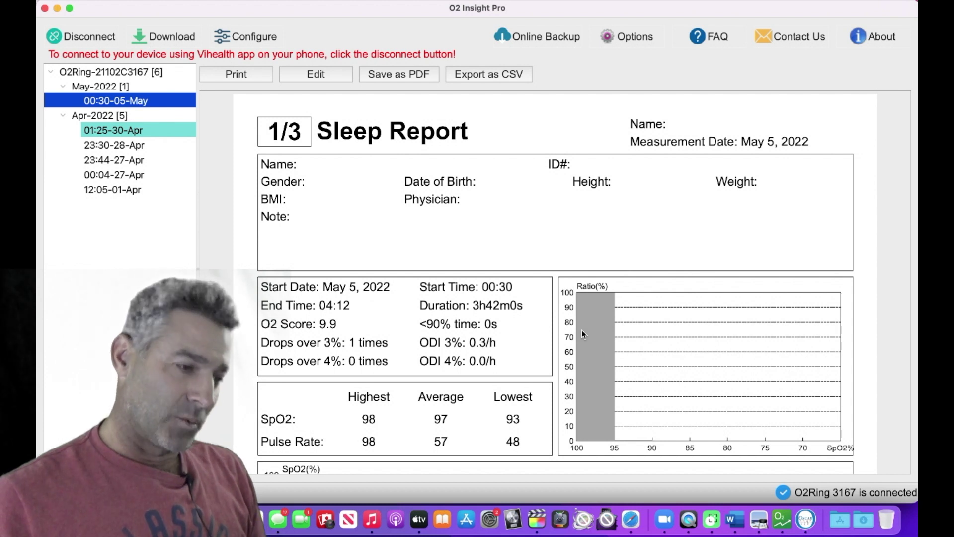
Load sleepfiles.com/OSCAR in Safari and glance over the OSCAR download page
left_click(630, 518)
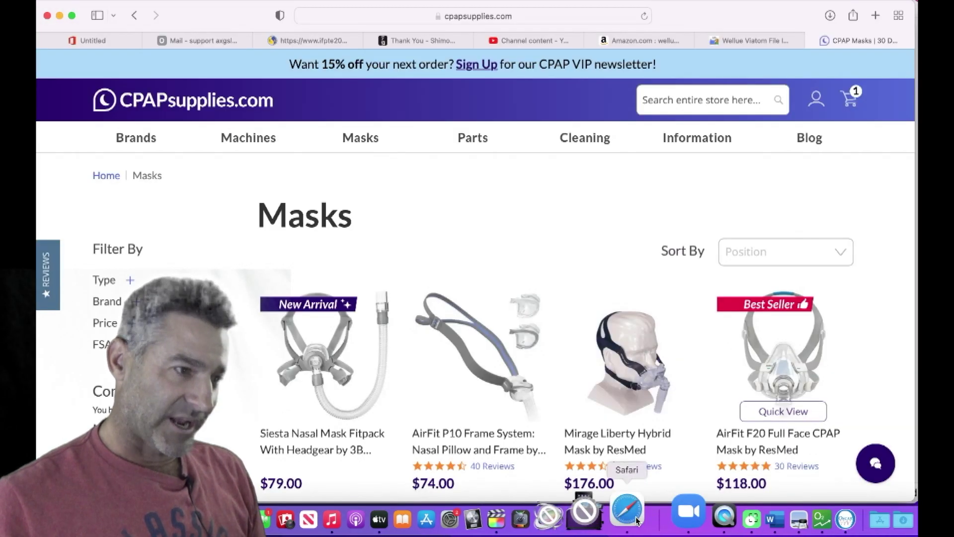
left_click(570, 17)
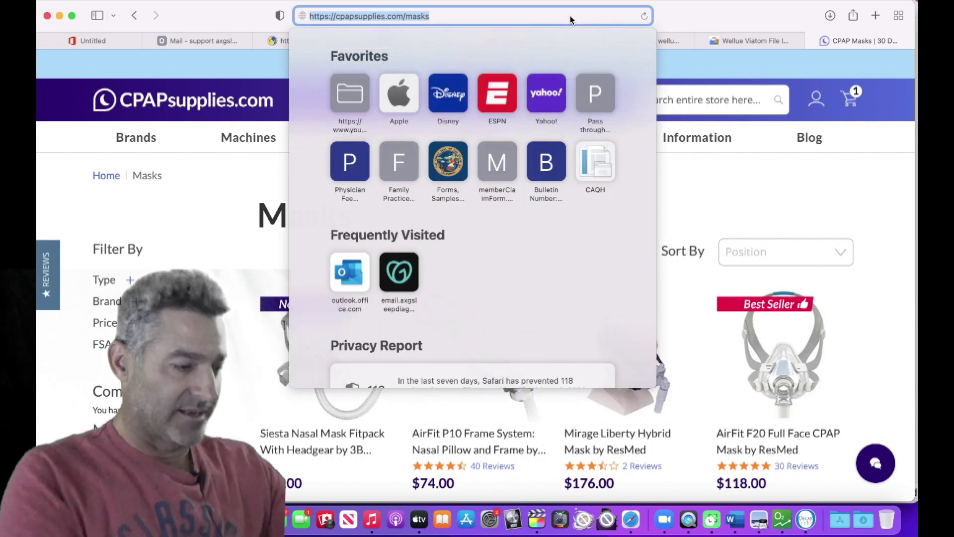
type("sleepfiles.com/OSCAR")
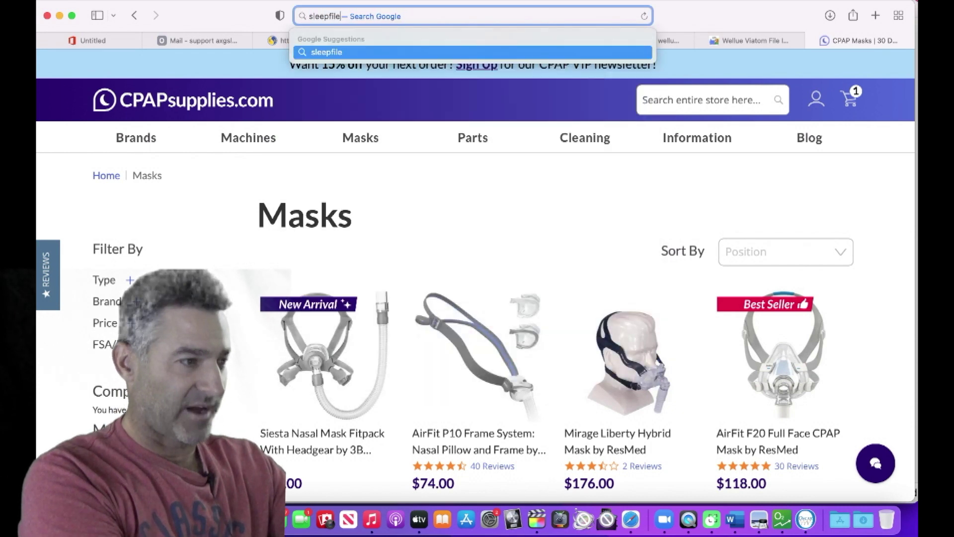
key("Return")
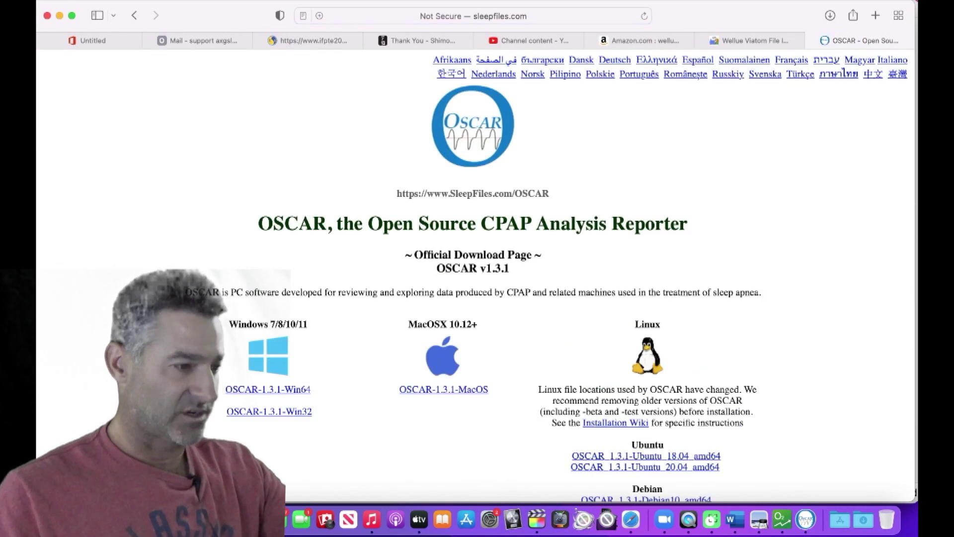
scroll(431, 223, "down", 3)
scroll(462, 179, "up", 3)
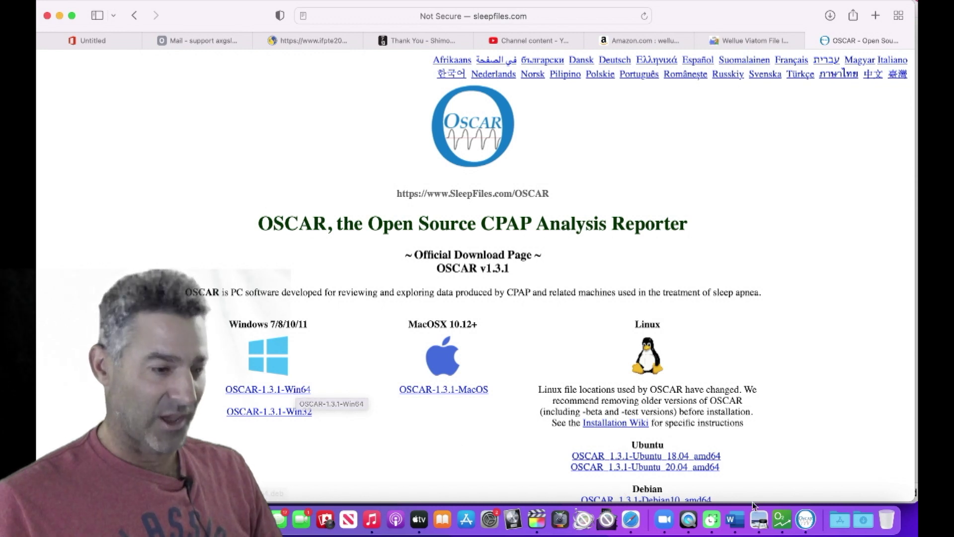
left_click(808, 510)
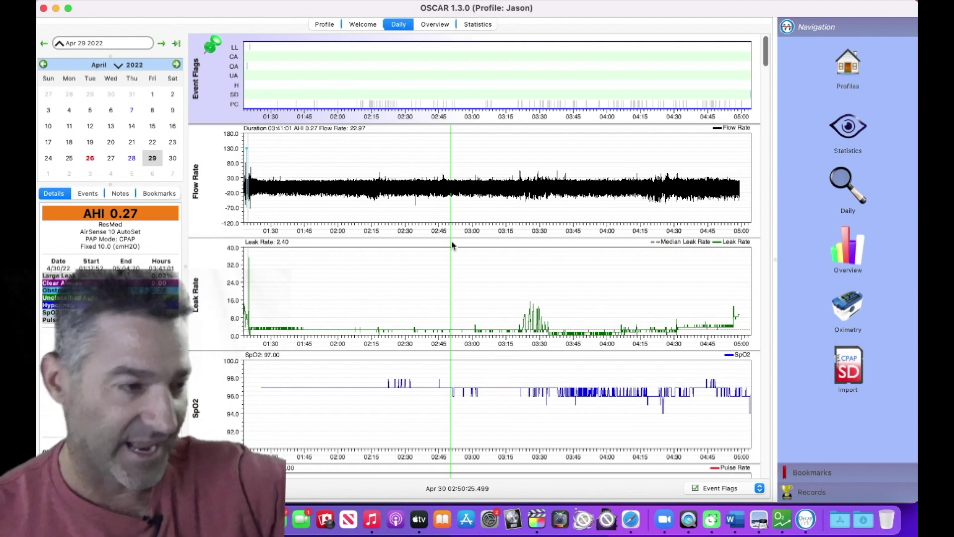
Import the ResMed CPAP card data covering the May 4, 2022 night
left_click(874, 382)
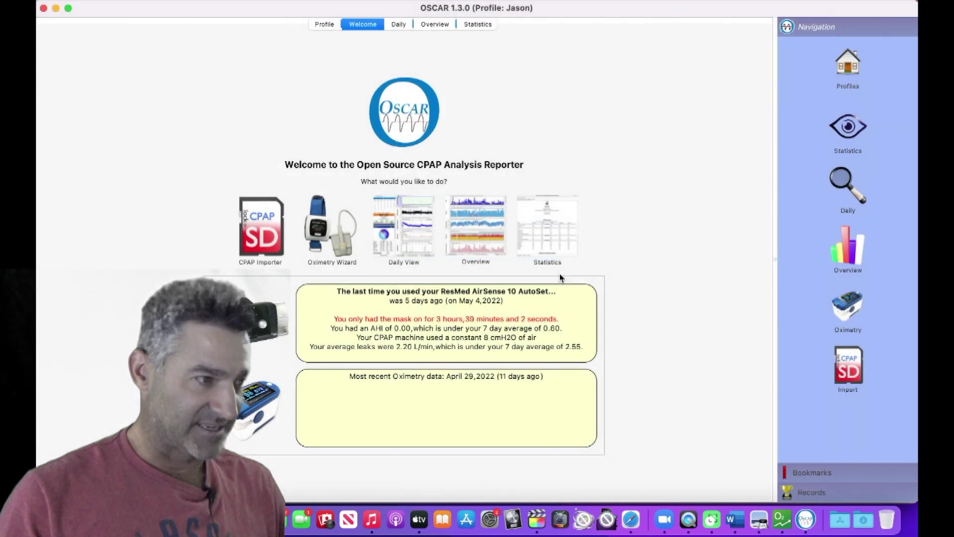
Show the May 4 Daily graphs, zoom the flow graph near 01:15, then zoom back out
left_click(398, 26)
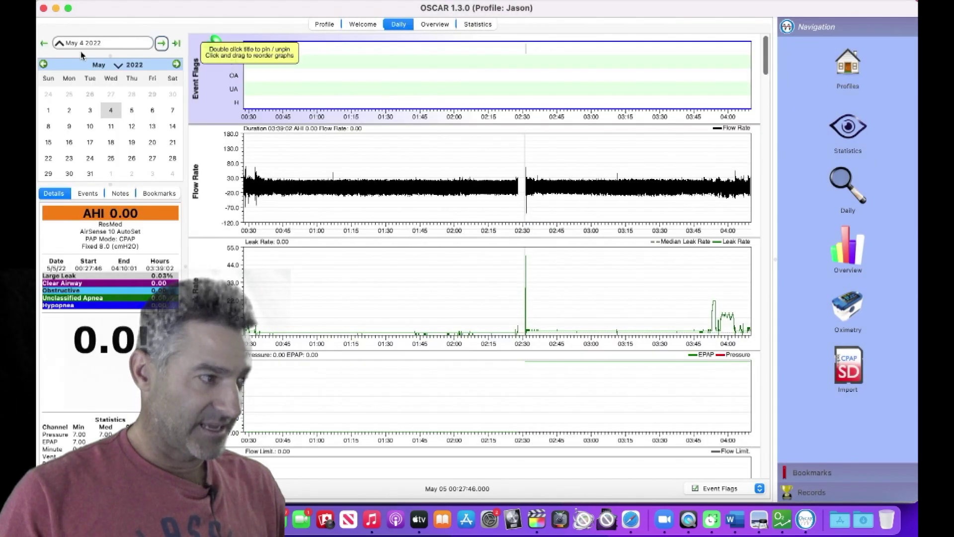
left_click(132, 114)
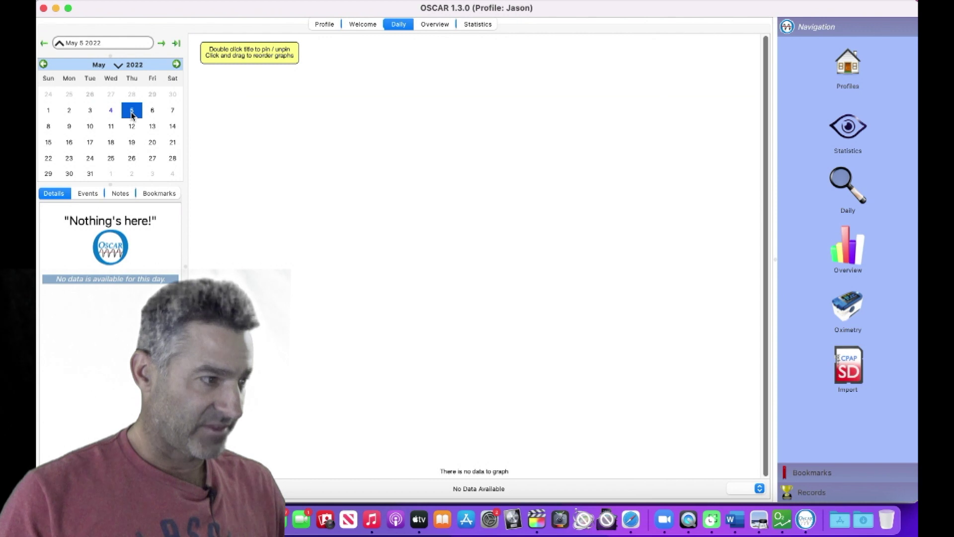
left_click(113, 113)
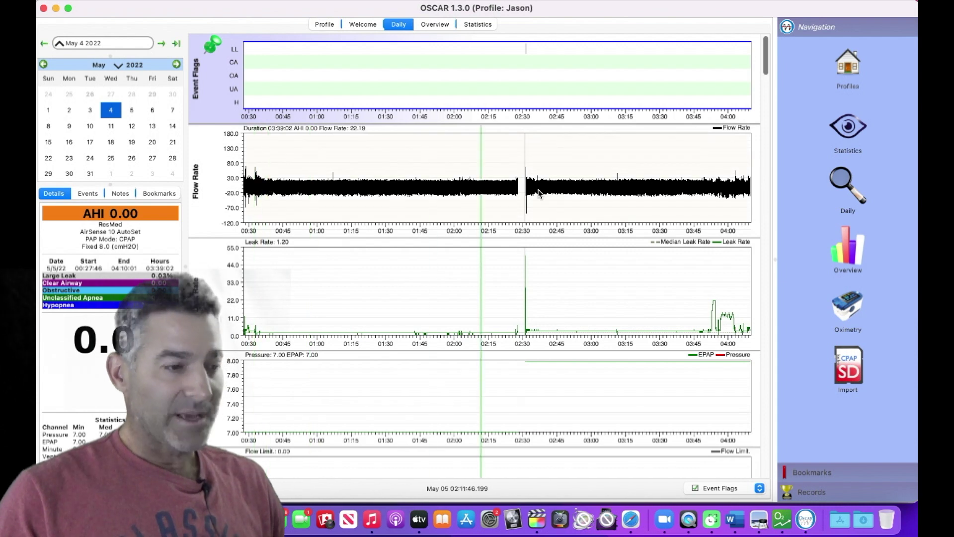
left_click(351, 187)
scroll(384, 187, "right", 5)
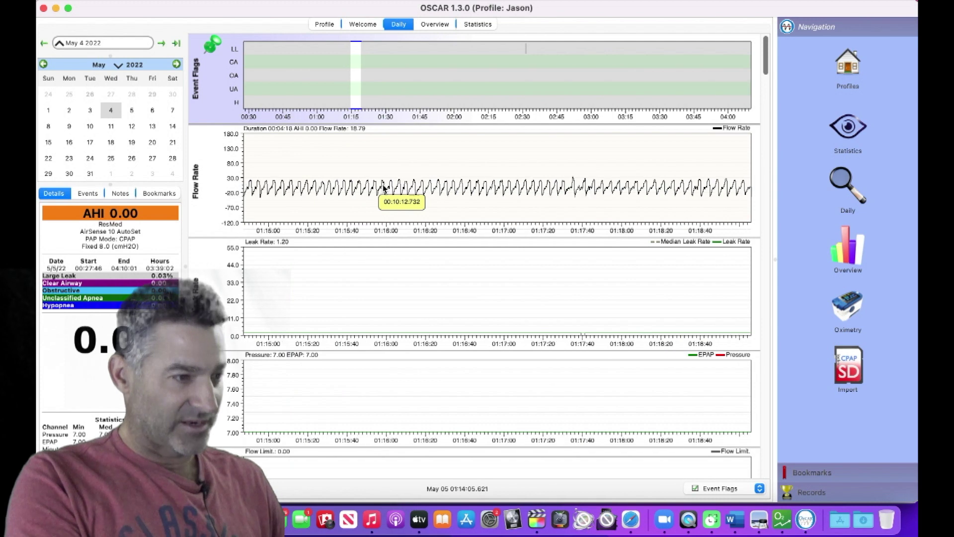
scroll(384, 188, "down", 8)
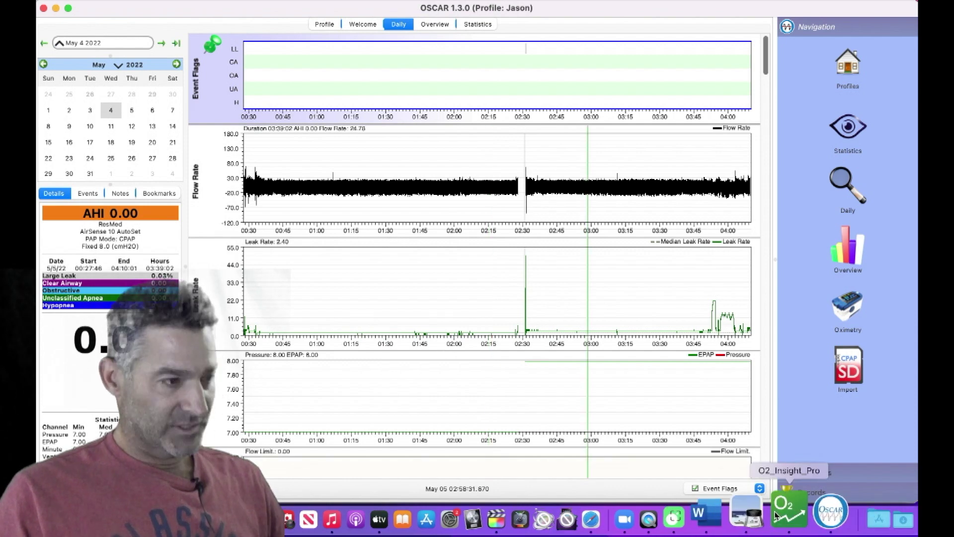
left_click(806, 519)
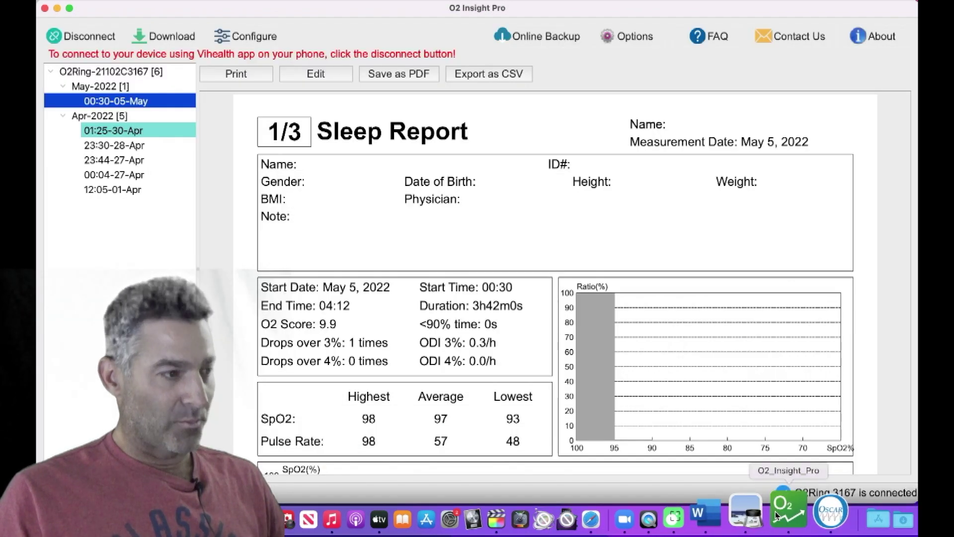
Disconnect the O2Ring and quit O2 Insight Pro
left_click(91, 39)
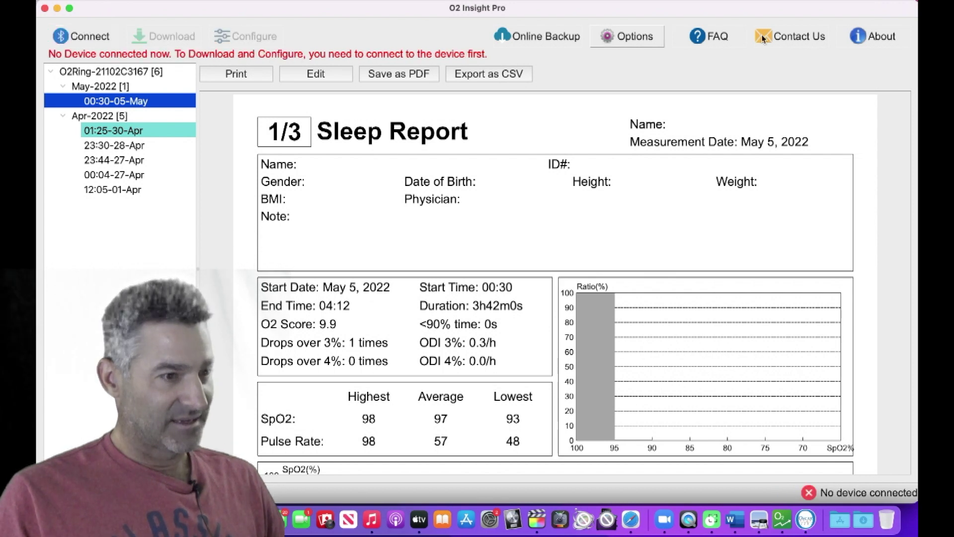
left_click(45, 9)
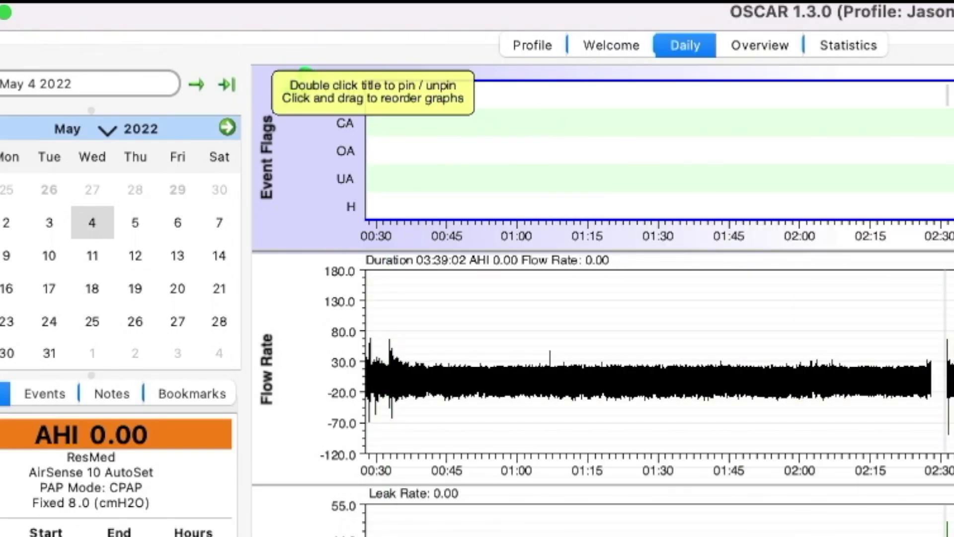
left_click(144, 0)
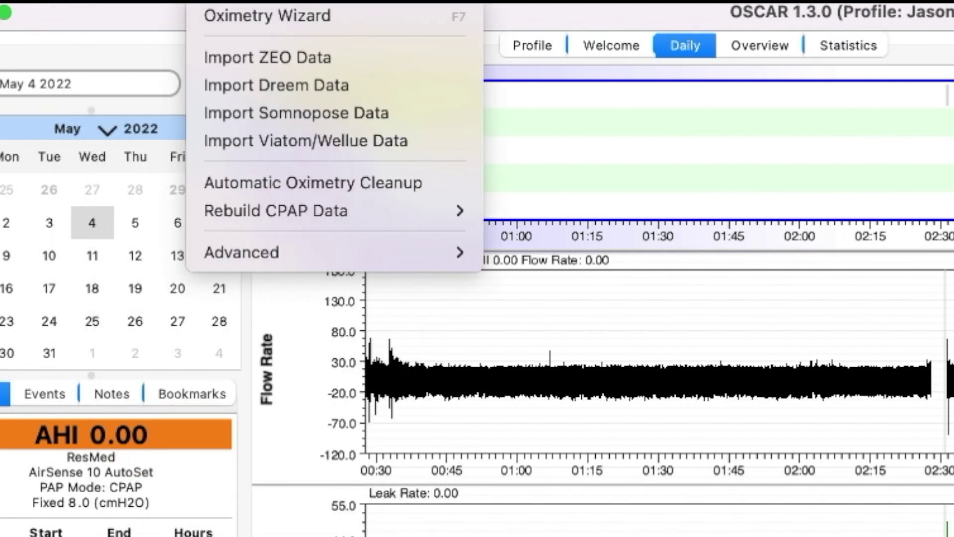
left_click(249, 142)
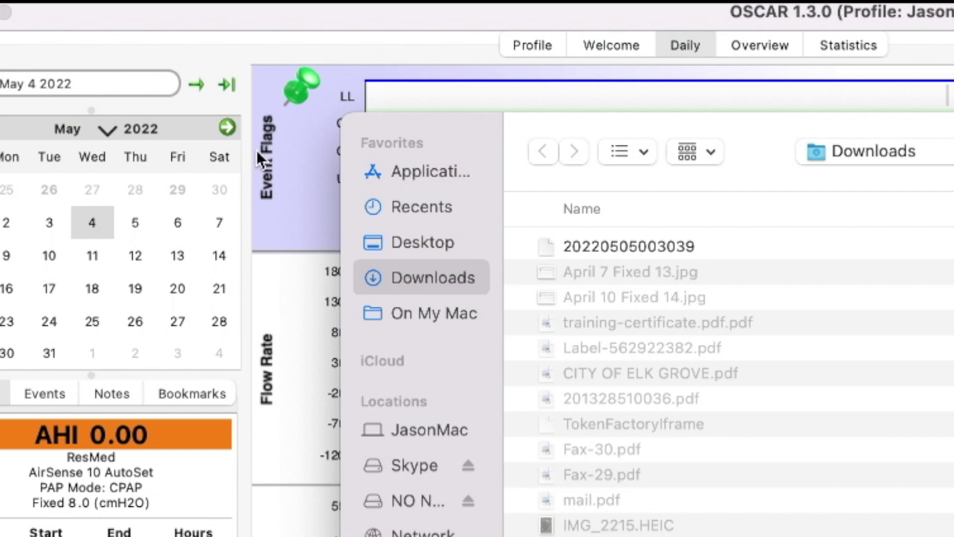
left_click(641, 249)
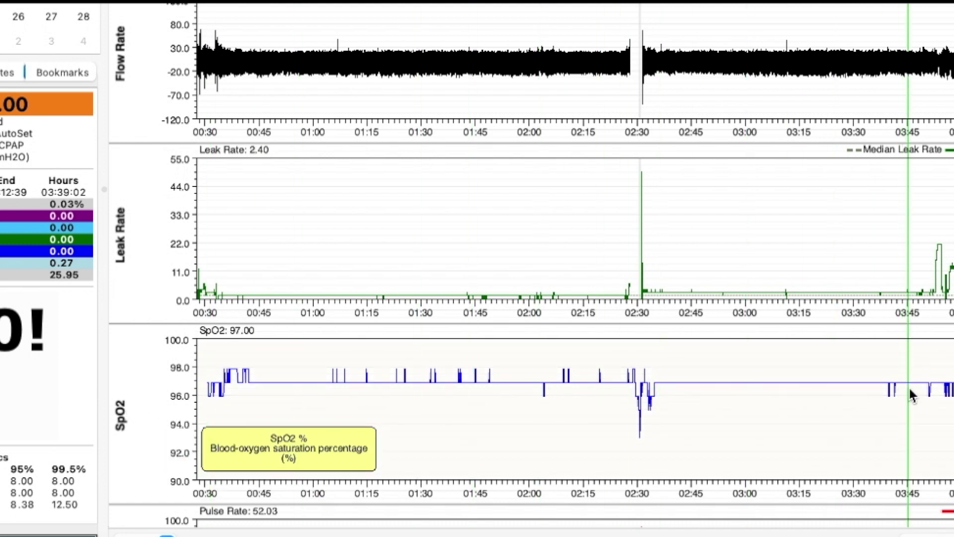
scroll(910, 390, "down", 5)
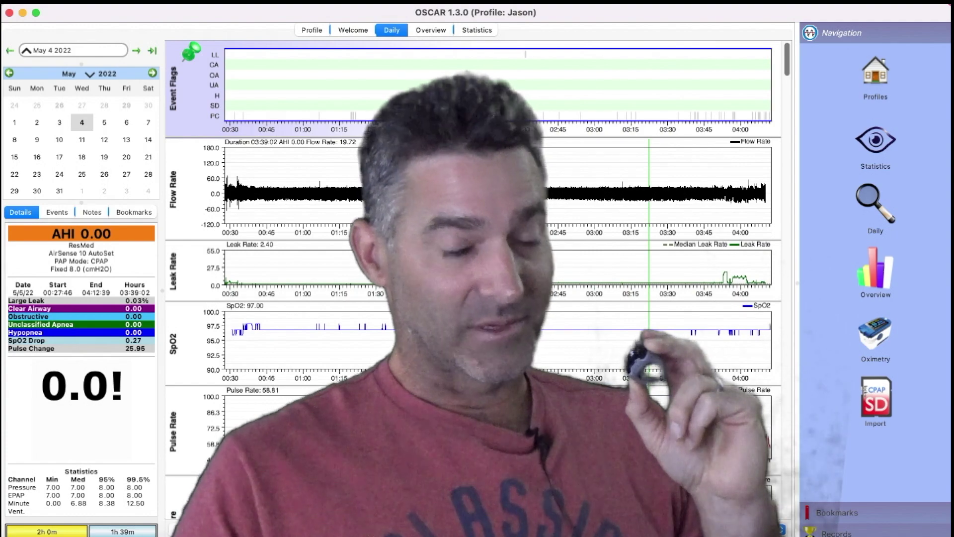
Open the Wellue Viatom File Import wiki tab, check its URL, and scroll to the import section
key("super+Tab")
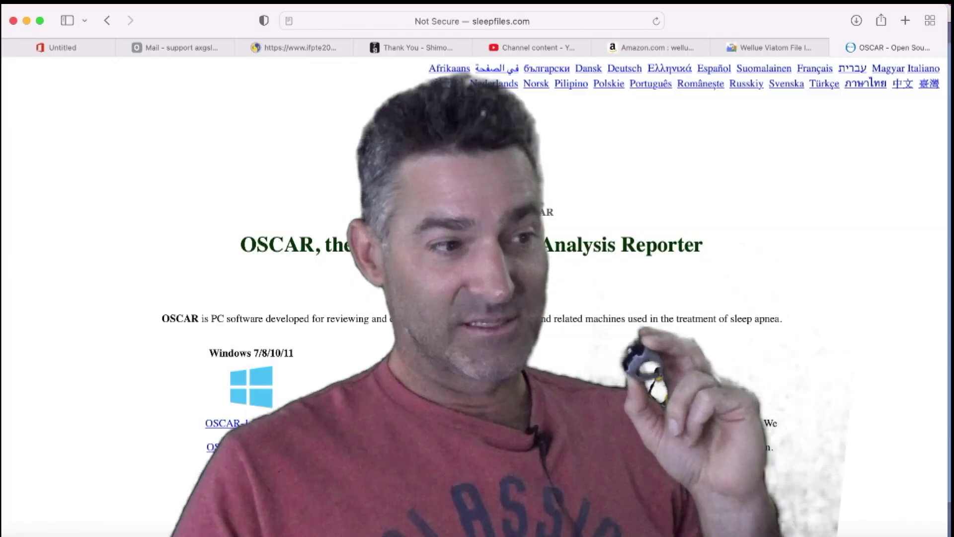
scroll(750, 156, "down", 3)
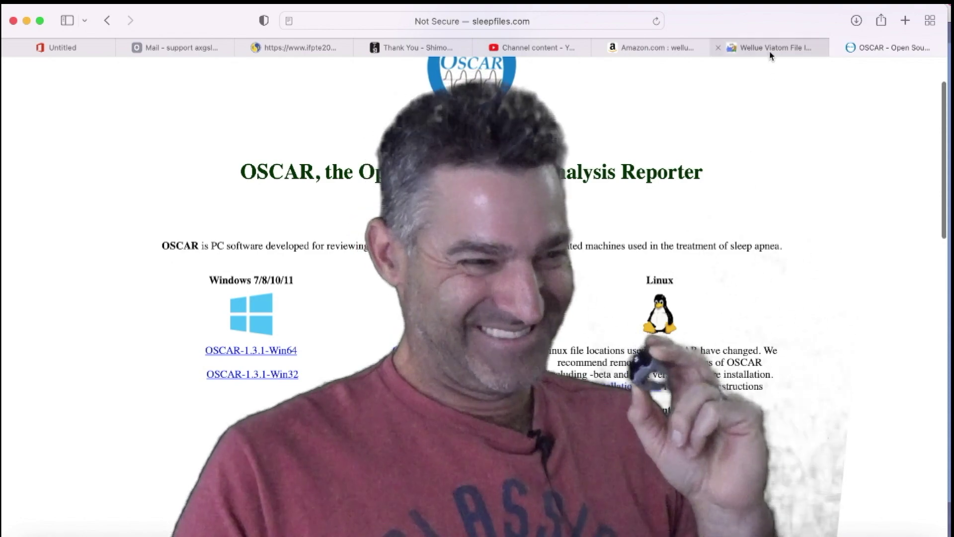
left_click(719, 50)
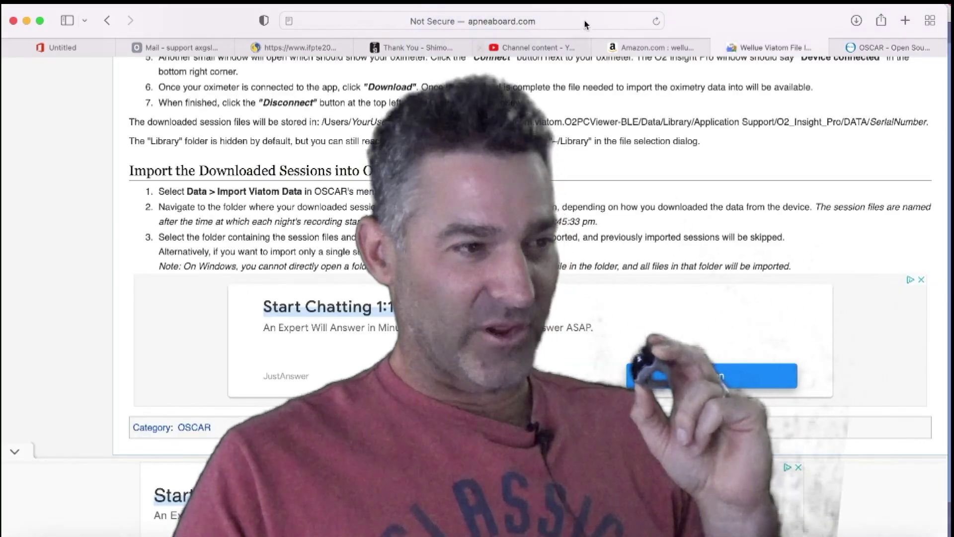
left_click(439, 20)
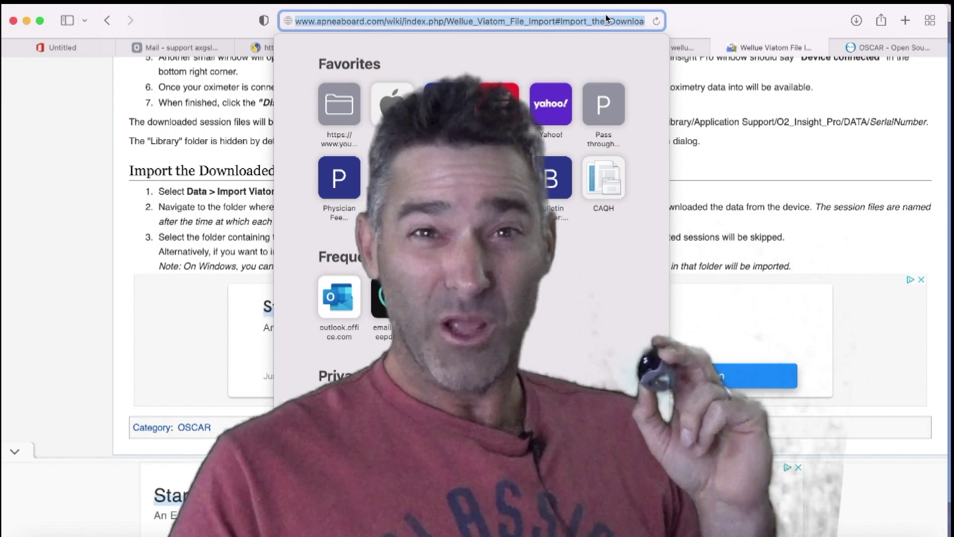
left_click(763, 141)
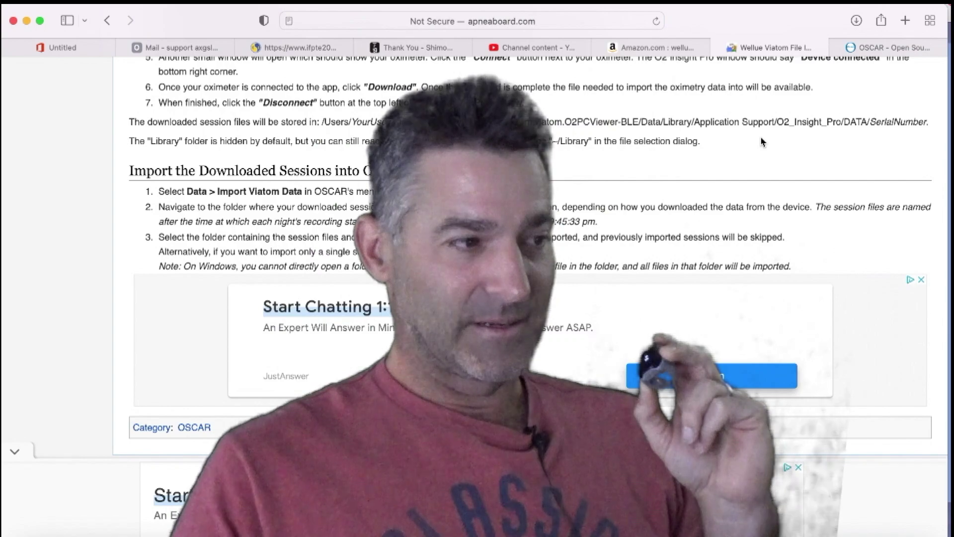
scroll(592, 244, "up", 15)
scroll(591, 243, "down", 20)
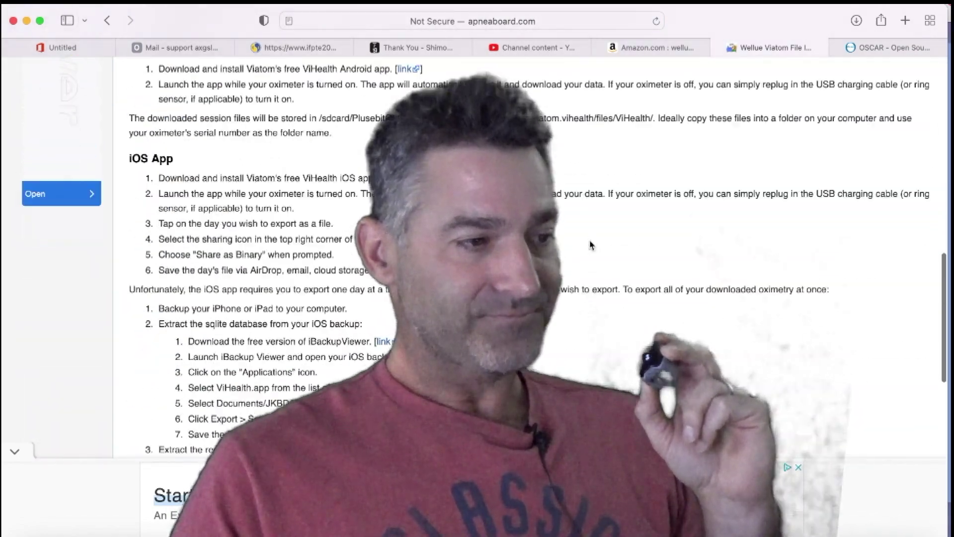
scroll(591, 243, "down", 5)
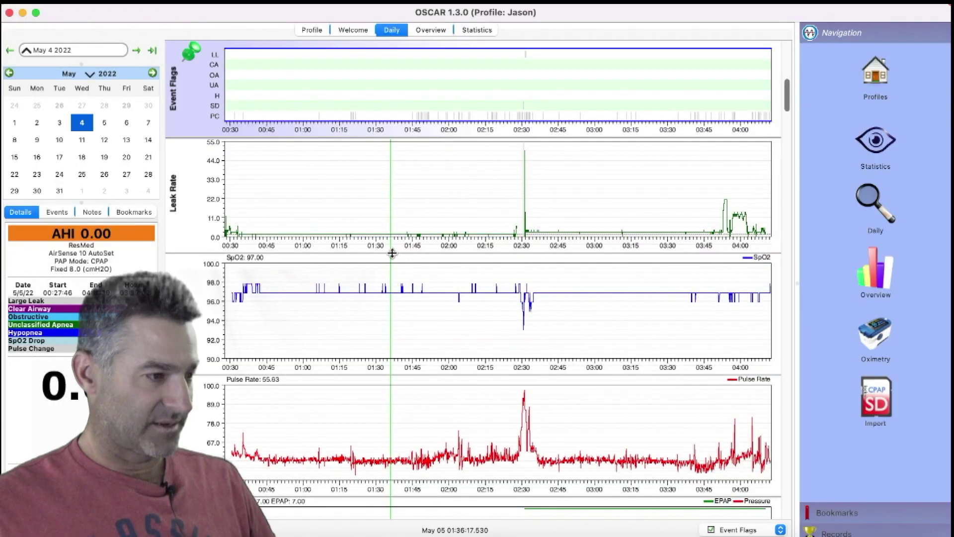
Shrink the Leak Rate, SpO2, Pulse Rate and Flow Rate graphs, then zoom to 02:27–02:34
left_click_drag(392, 253, 393, 194)
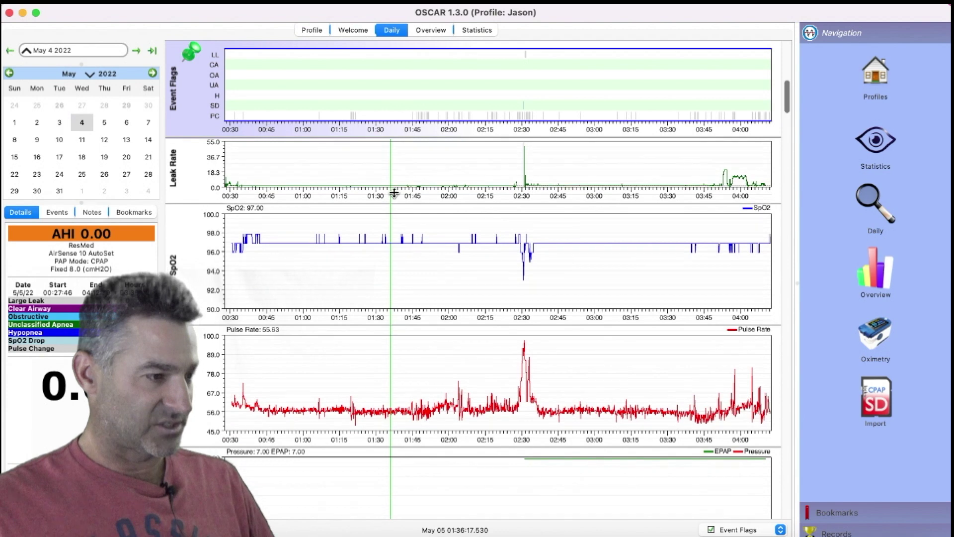
left_click_drag(404, 314, 404, 278)
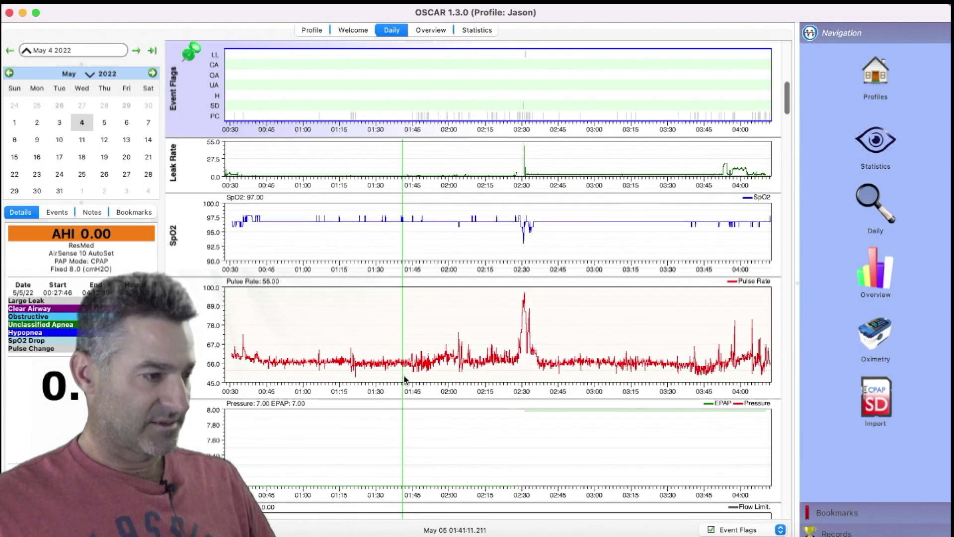
left_click_drag(402, 397, 405, 369)
scroll(407, 371, "up", 5)
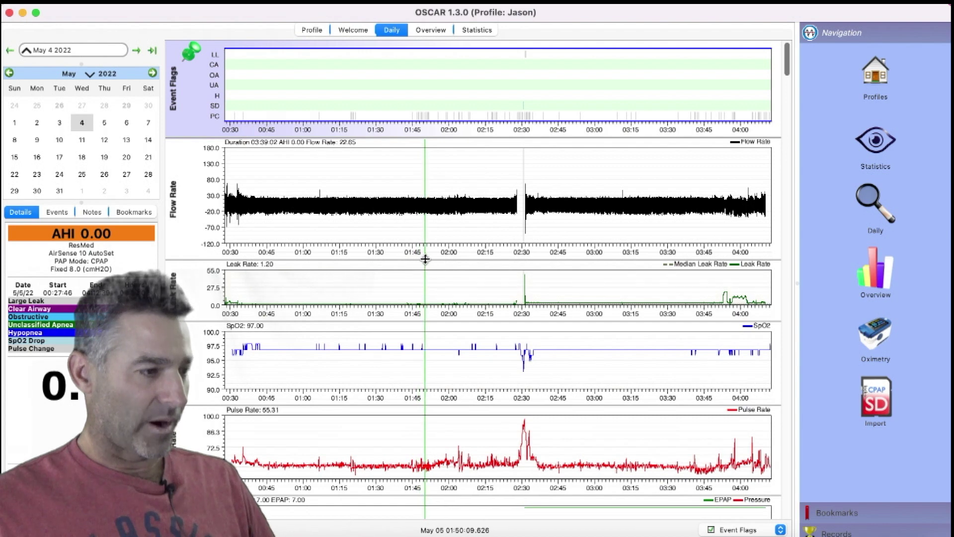
left_click_drag(426, 259, 429, 240)
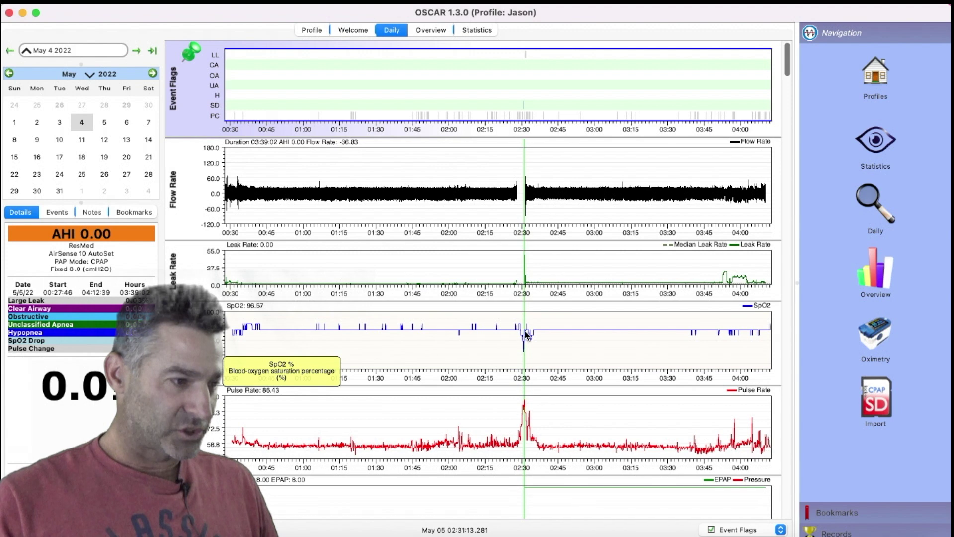
left_click_drag(514, 199, 534, 209)
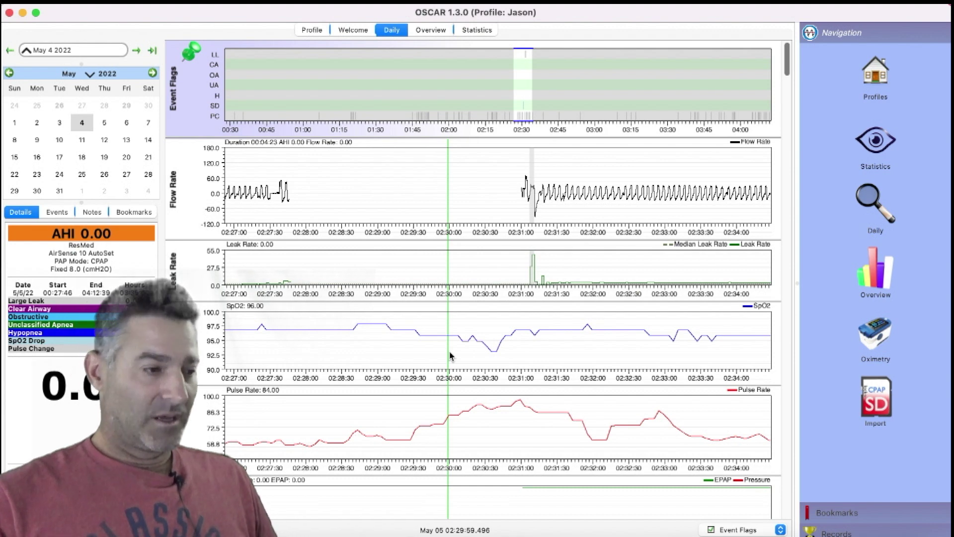
Zoom the May 4 graphs back out to the full 00:30–04:00 night
scroll(450, 355, "down", 5)
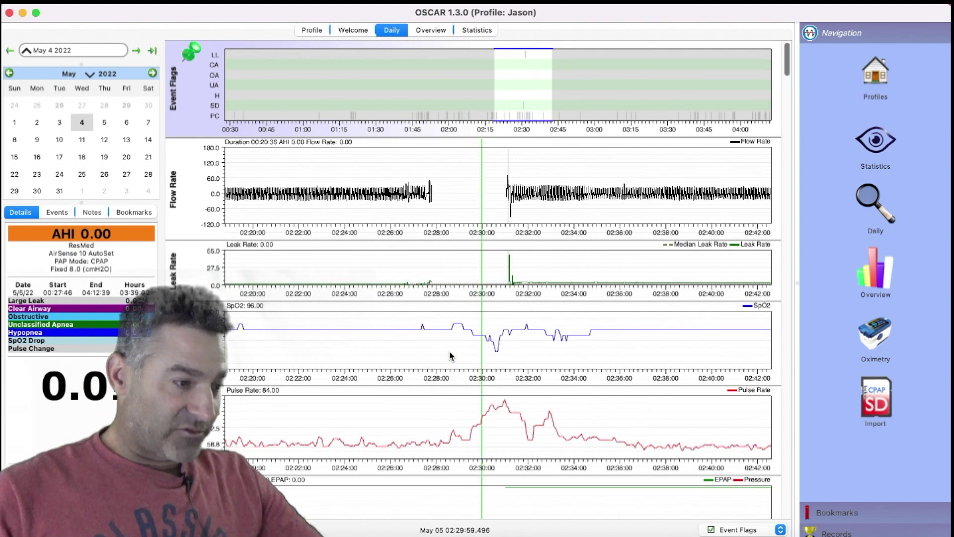
scroll(450, 356, "down", 3)
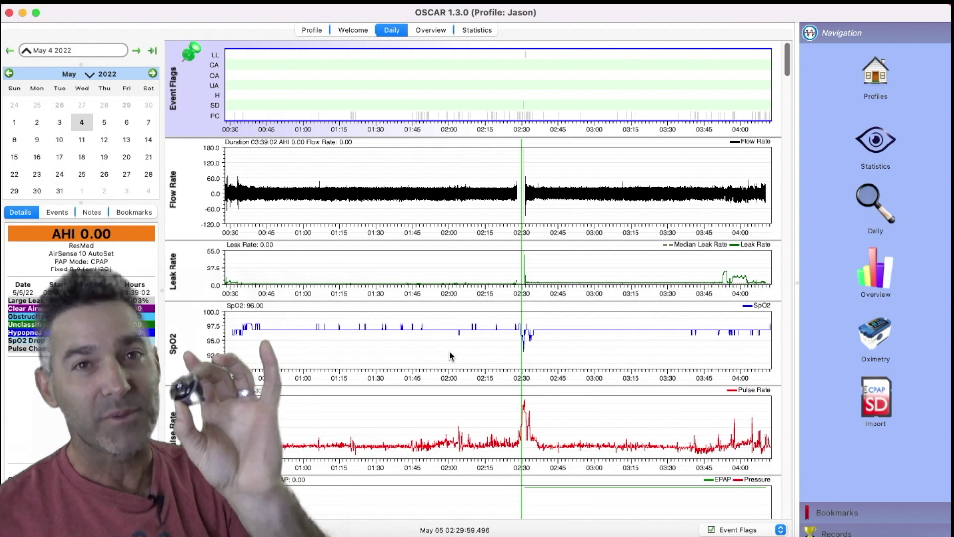
Show the April 7 2022 night and outline the 22:40–23:40 and 03:20–04:00 stretches across the charts
left_click(538, 395)
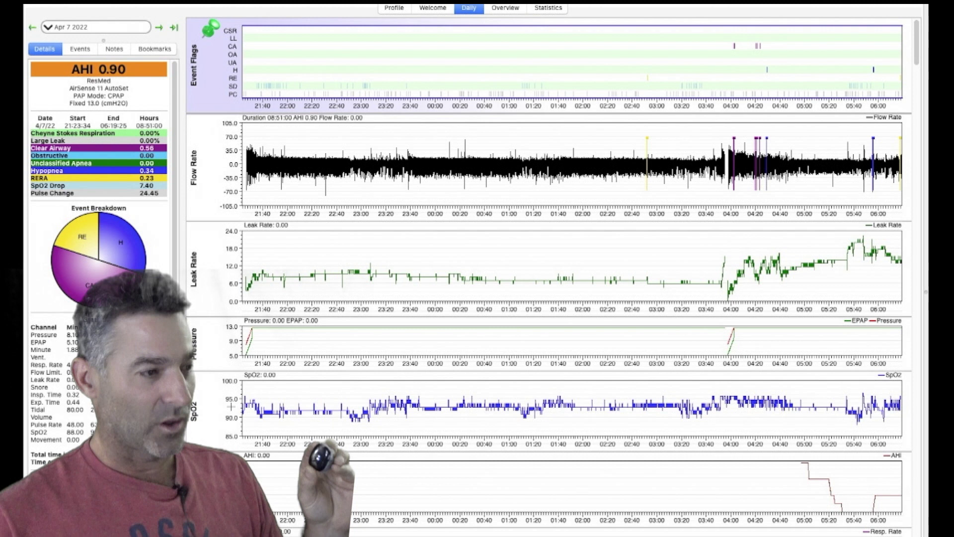
left_click_drag(342, 409, 423, 138)
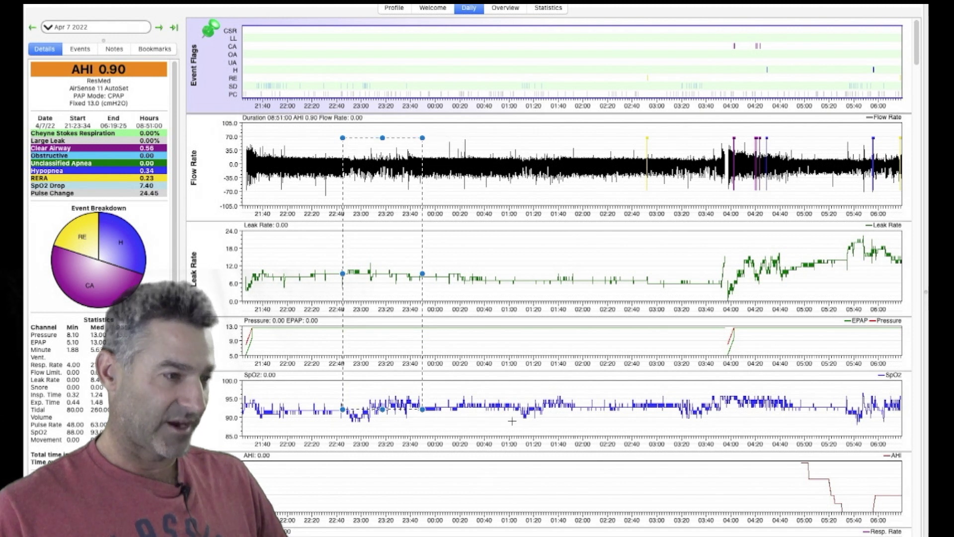
left_click_drag(512, 423, 572, 132)
left_click_drag(675, 426, 744, 139)
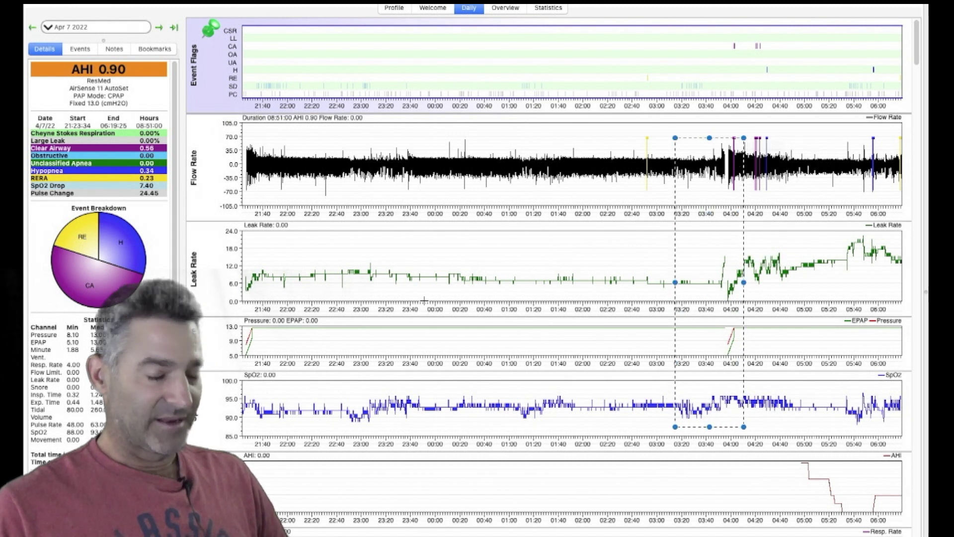
Clear the outlined region and return to the May 4 2022 night's graphs
key("Return")
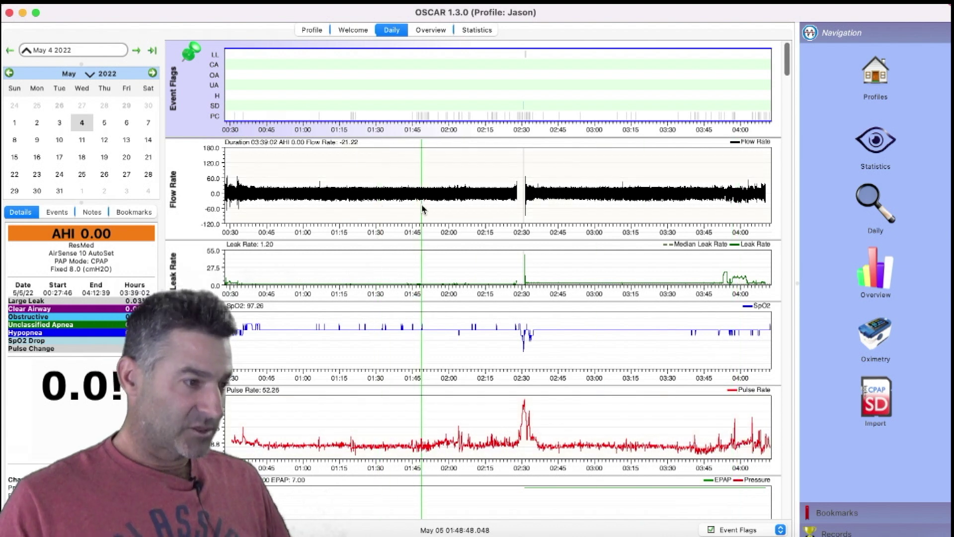
Zoom into the 01:40–01:54 stretch of the May 4 night and pan onward through it
left_click(419, 172)
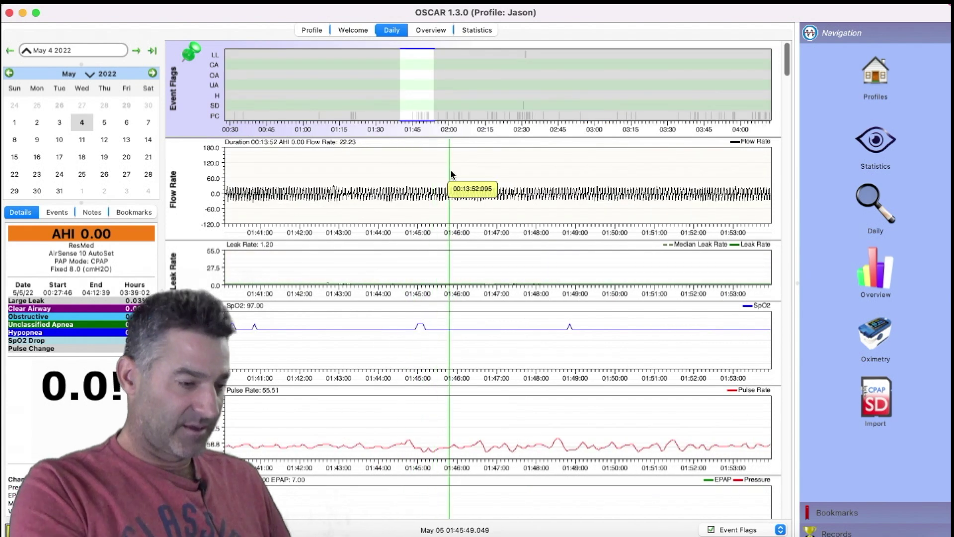
scroll(452, 174, "down", 4)
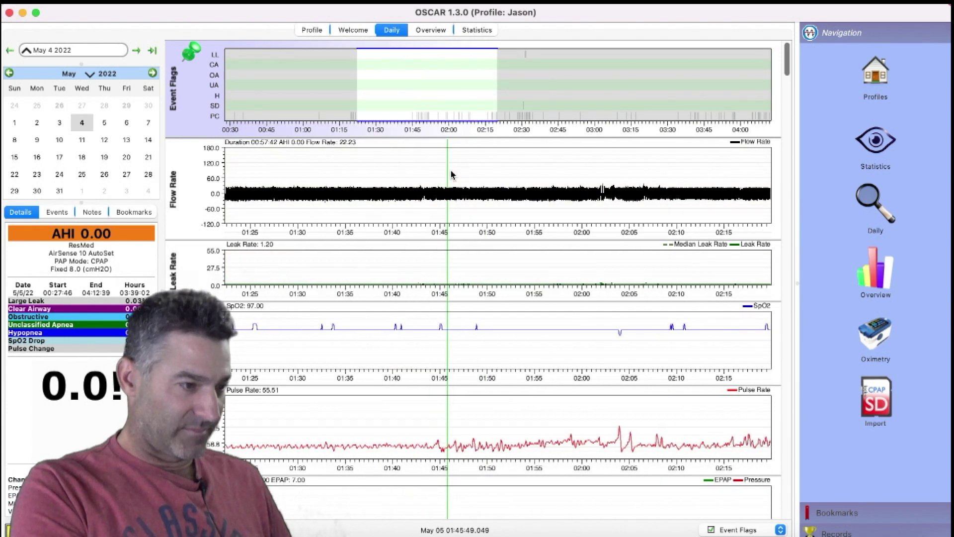
scroll(451, 174, "up", 4)
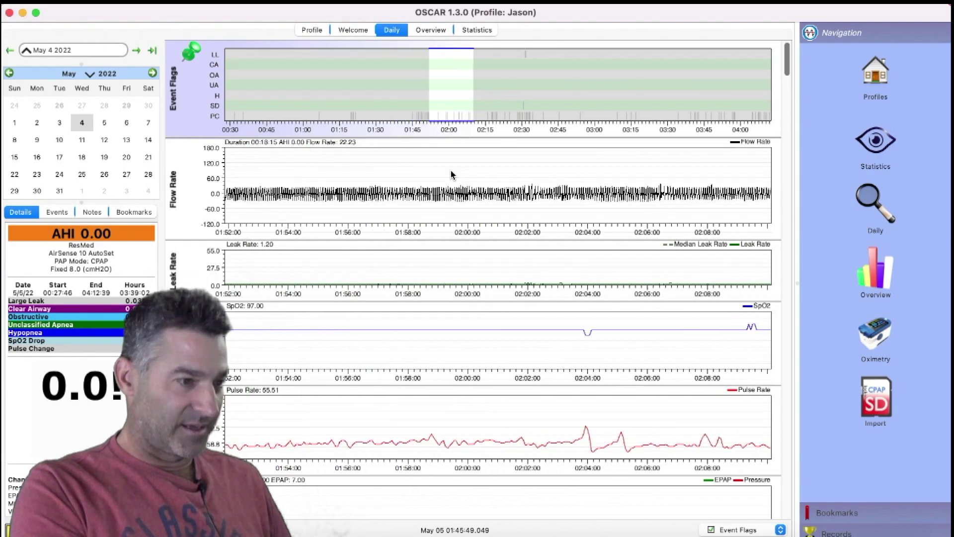
scroll(451, 174, "right", 10)
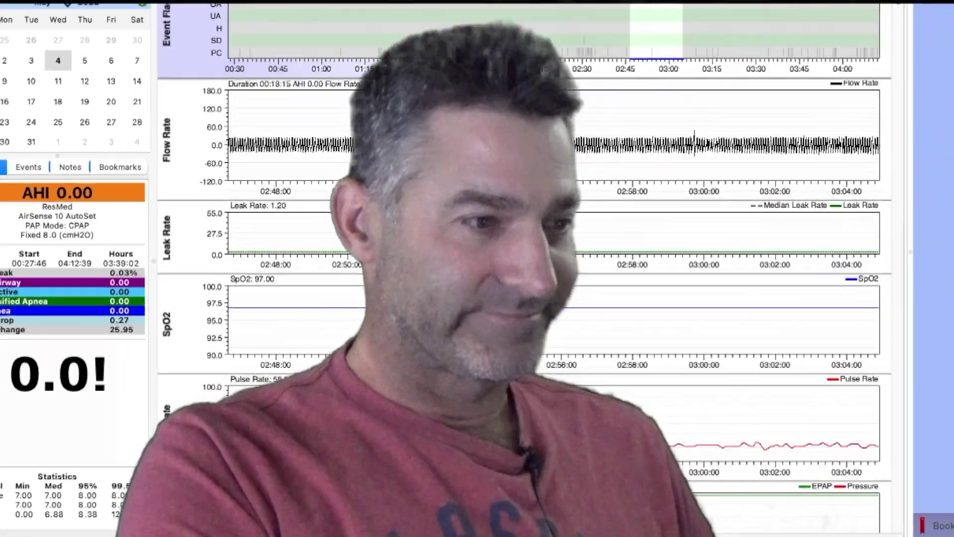
scroll(726, 145, "right", 5)
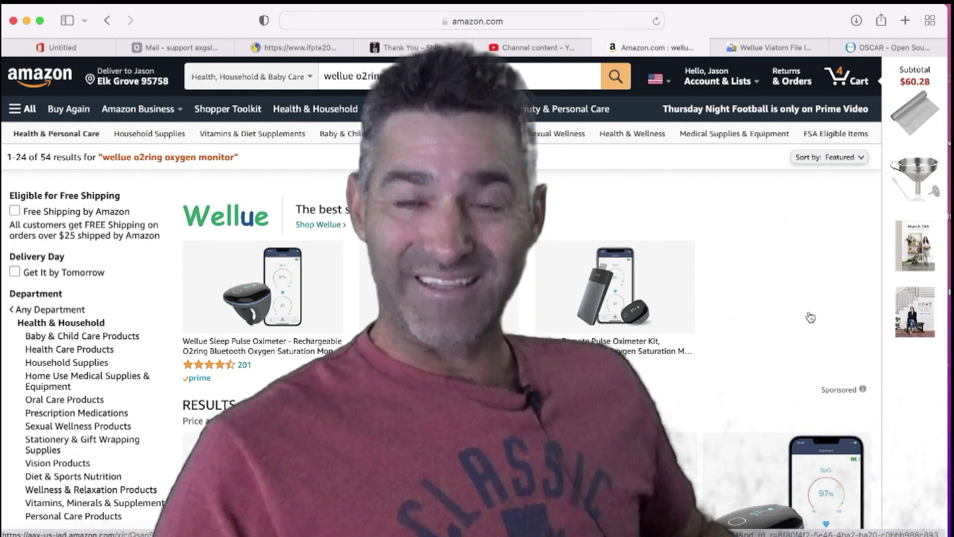
Scroll the Amazon results down to the $179.99 Wellue Sleep Pulse Oximeter O2ring listing
scroll(735, 341, "down", 10)
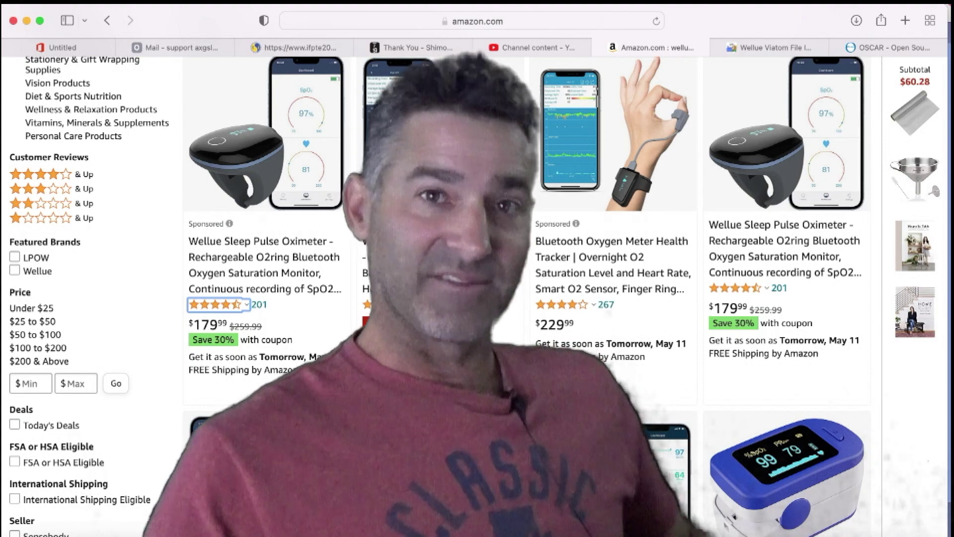
scroll(527, 298, "up", 4)
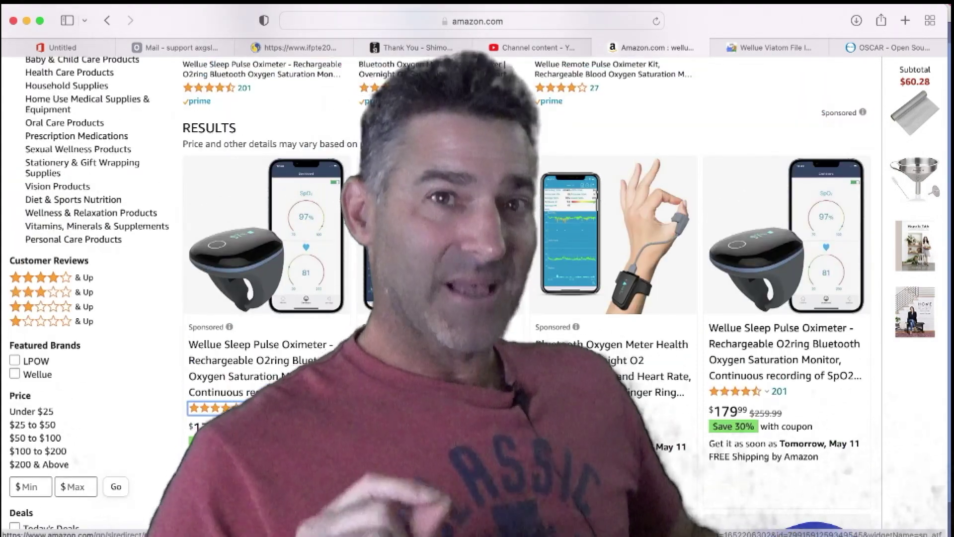